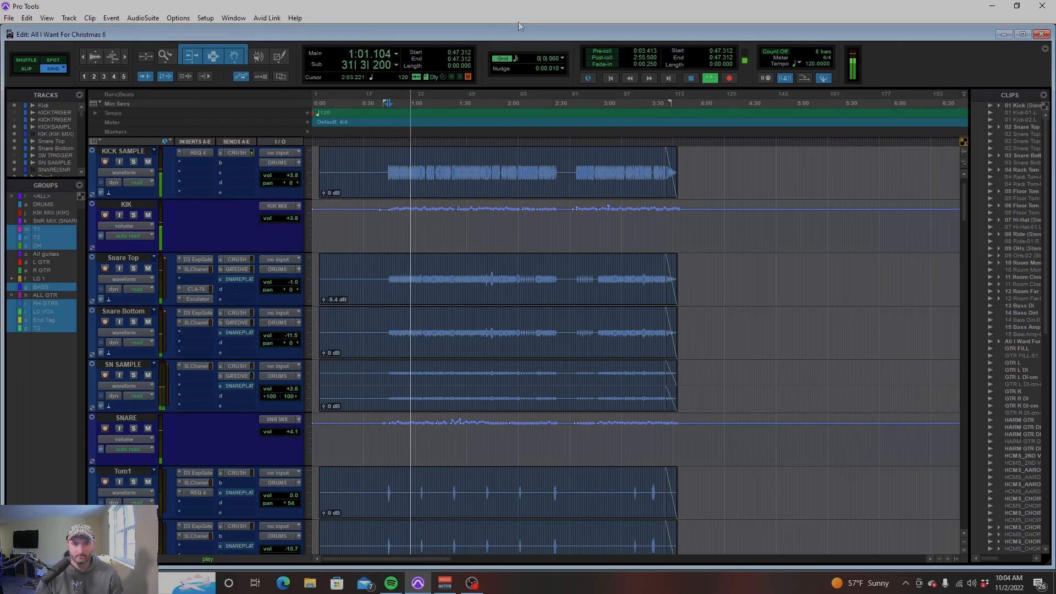
Restart playback with the DRUMS group enabled and its tracks soloed, to listen to the full drum kit
{"action": "key", "text": "space"}
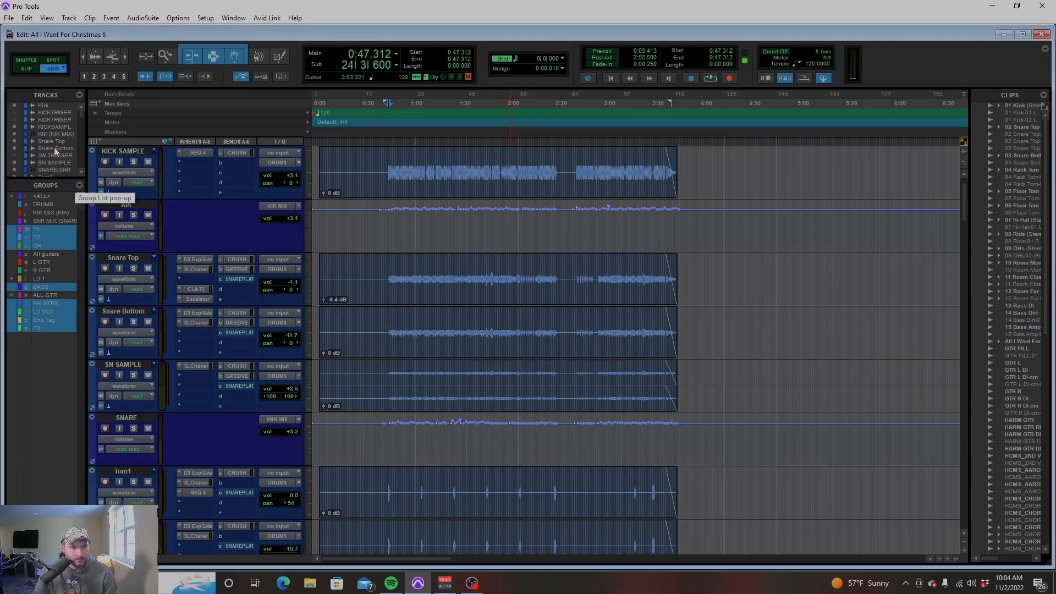
{"action": "left_click", "coordinate": [44, 205]}
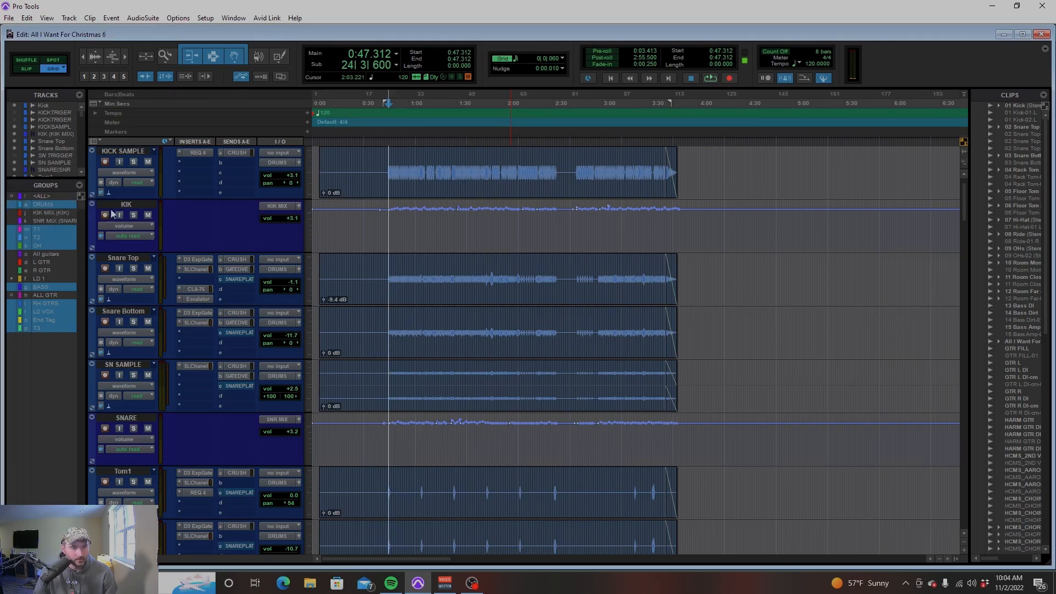
{"action": "left_click", "coordinate": [134, 269]}
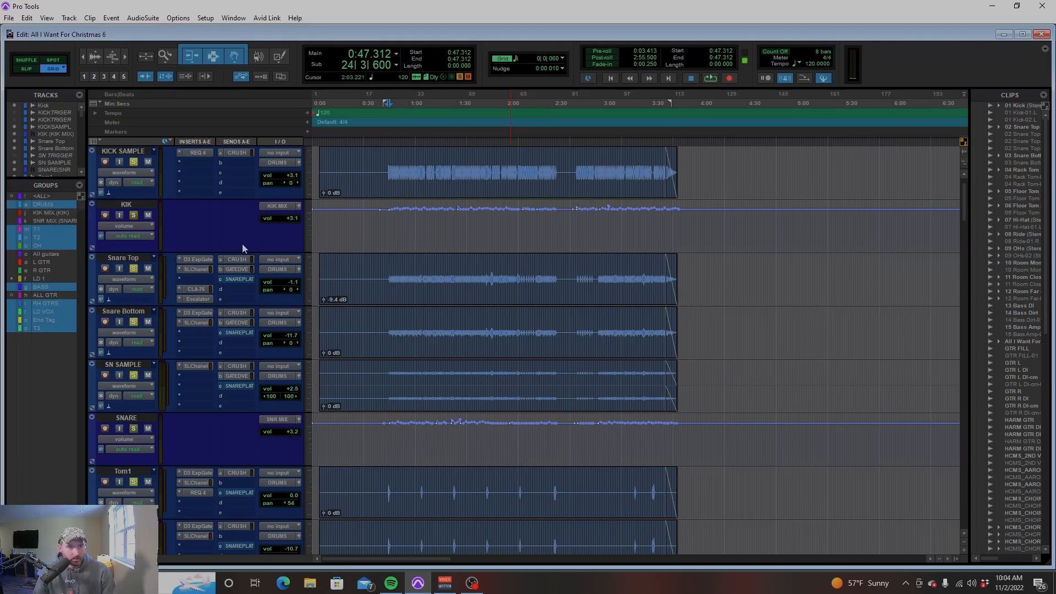
{"action": "key", "text": "space"}
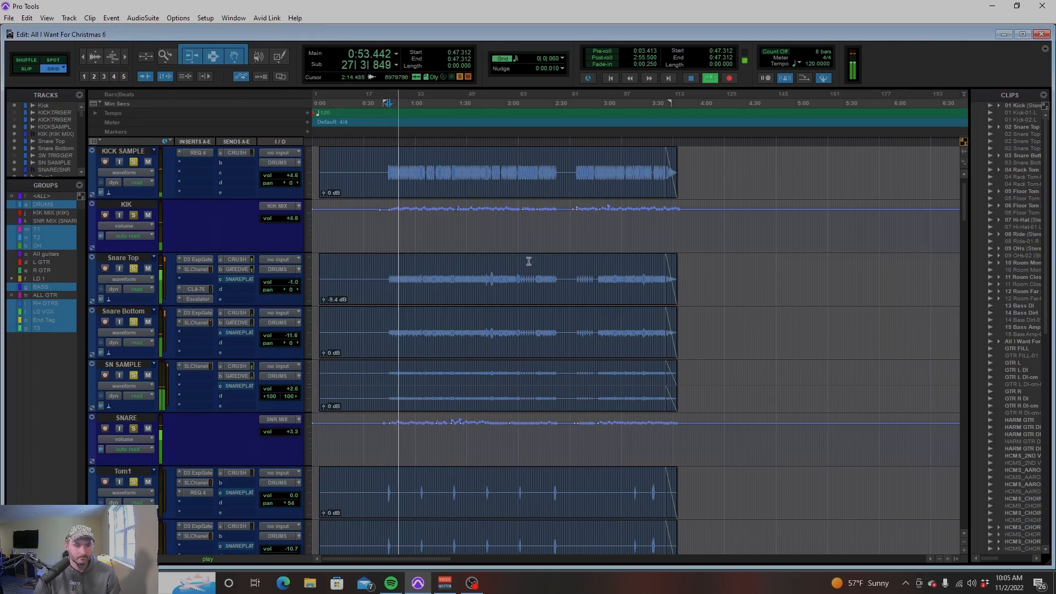
{"action": "key", "text": "space"}
Unsolo the drums, disable the DRUMS group, and play the session with only the Snare Top track soloed
{"action": "left_click", "coordinate": [135, 270]}
{"action": "left_click", "coordinate": [54, 211]}
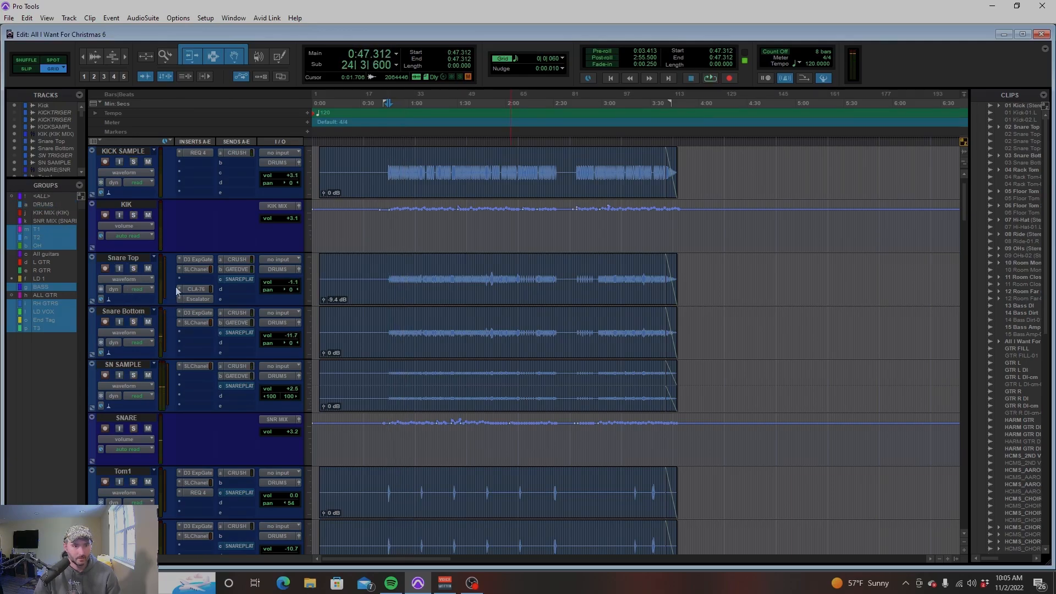
{"action": "left_click", "coordinate": [133, 268]}
{"action": "key", "text": "space"}
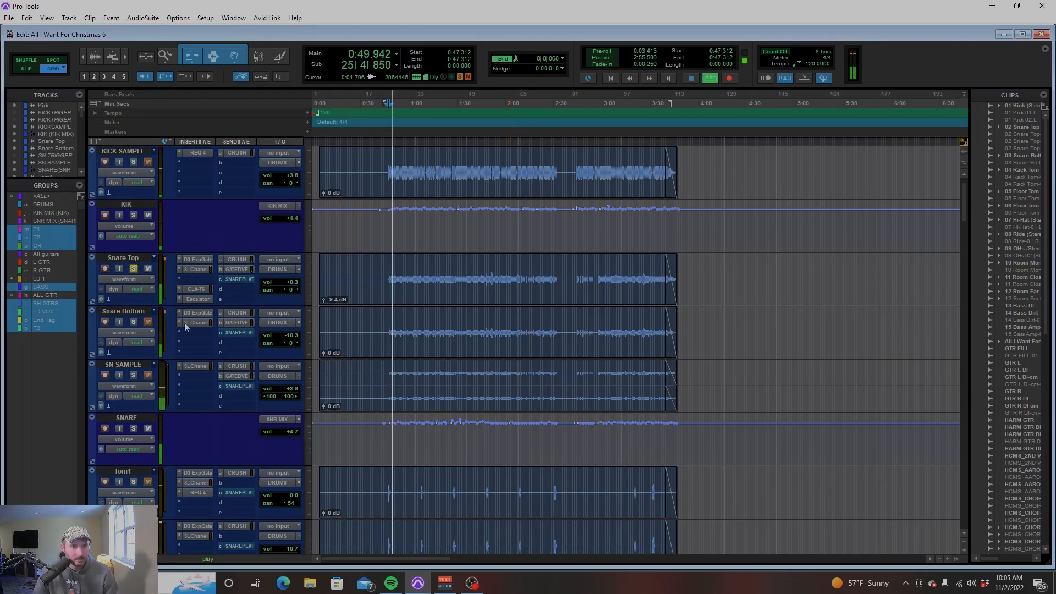
Open the SSL E-Channel on Snare Top, place it clear of the tracks, and compare playback bypassed and active
{"action": "left_click", "coordinate": [194, 270]}
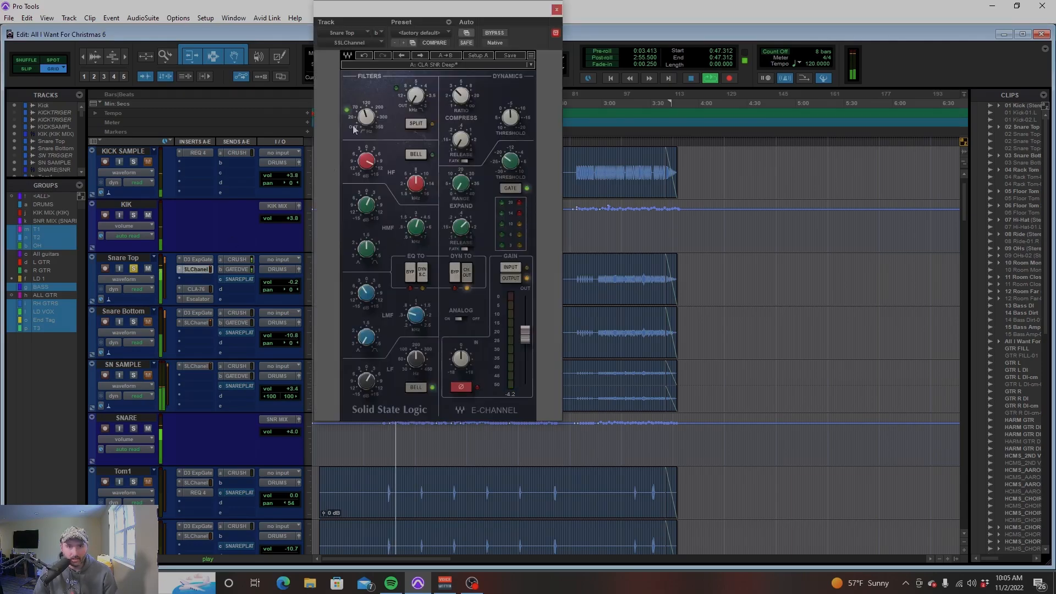
{"action": "left_click_drag", "start_coordinate": [415, 12], "coordinate": [580, 57]}
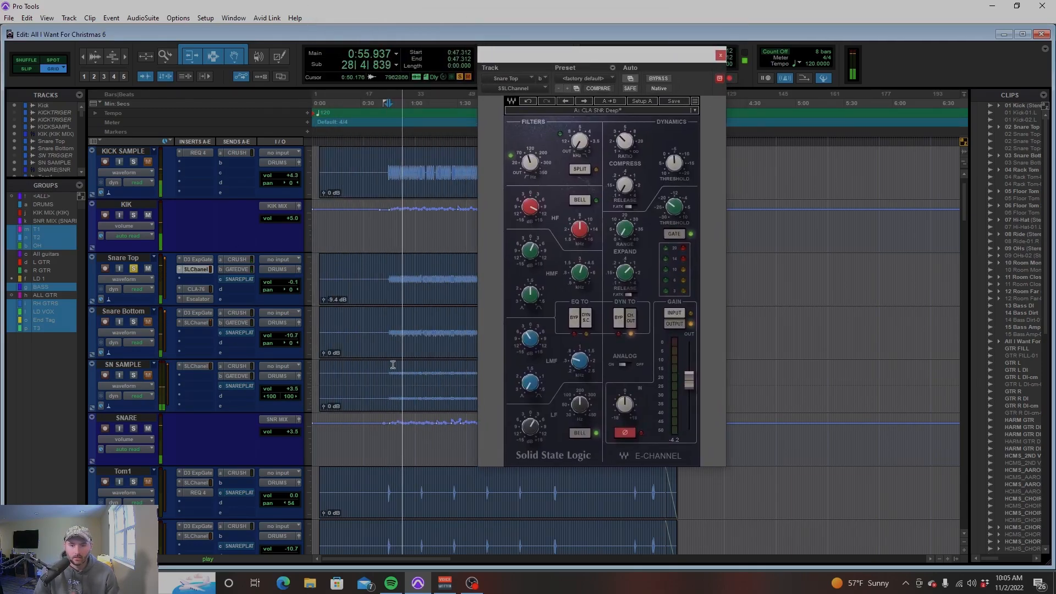
{"action": "key", "text": "space"}
{"action": "left_click", "coordinate": [659, 79]}
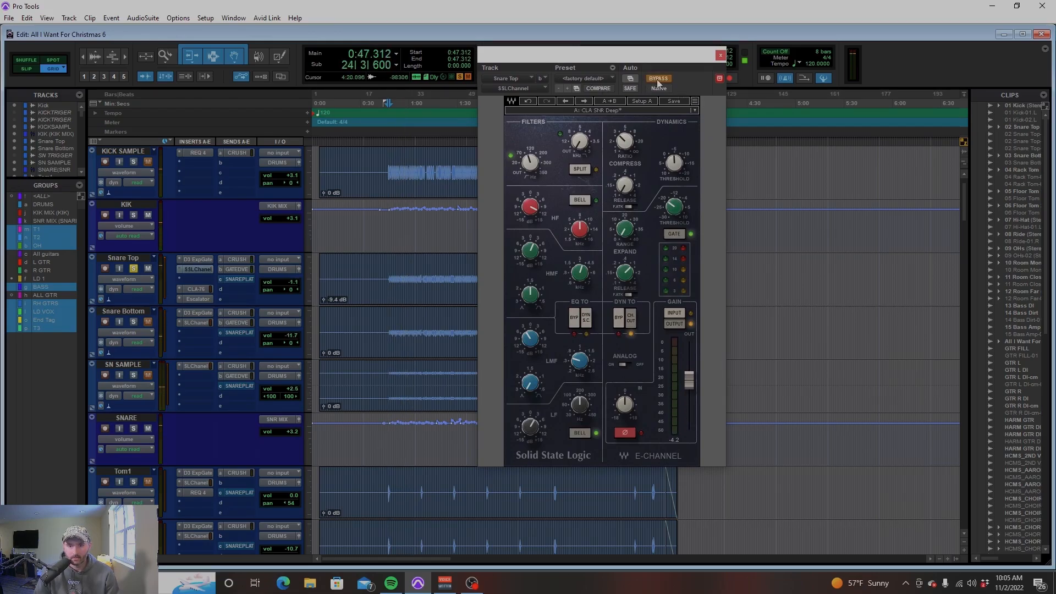
{"action": "key", "text": "space"}
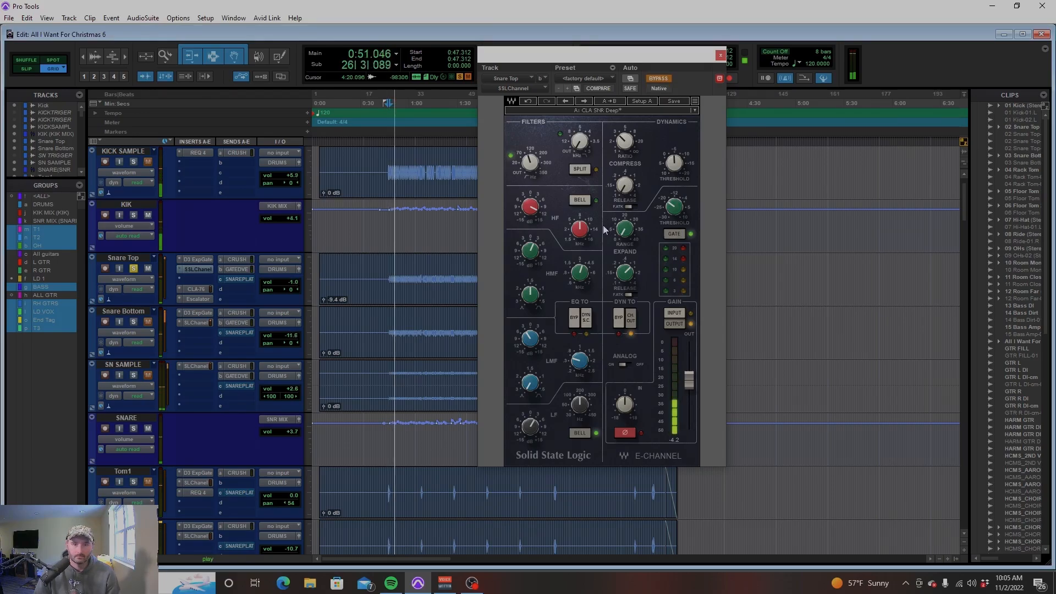
{"action": "left_click", "coordinate": [663, 78]}
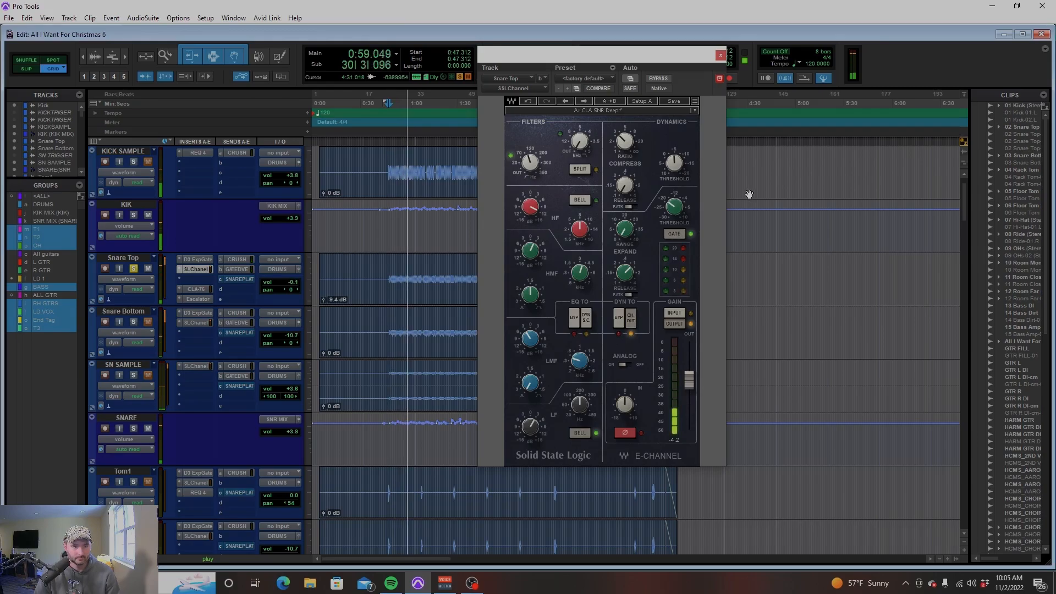
{"action": "key", "text": "space"}
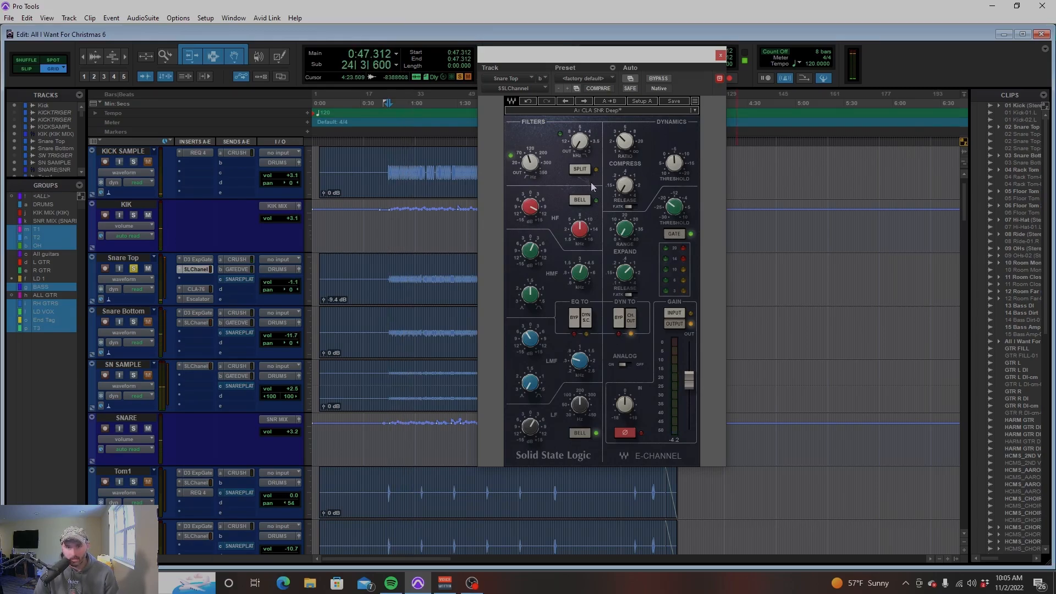
{"action": "left_click", "coordinate": [530, 166]}
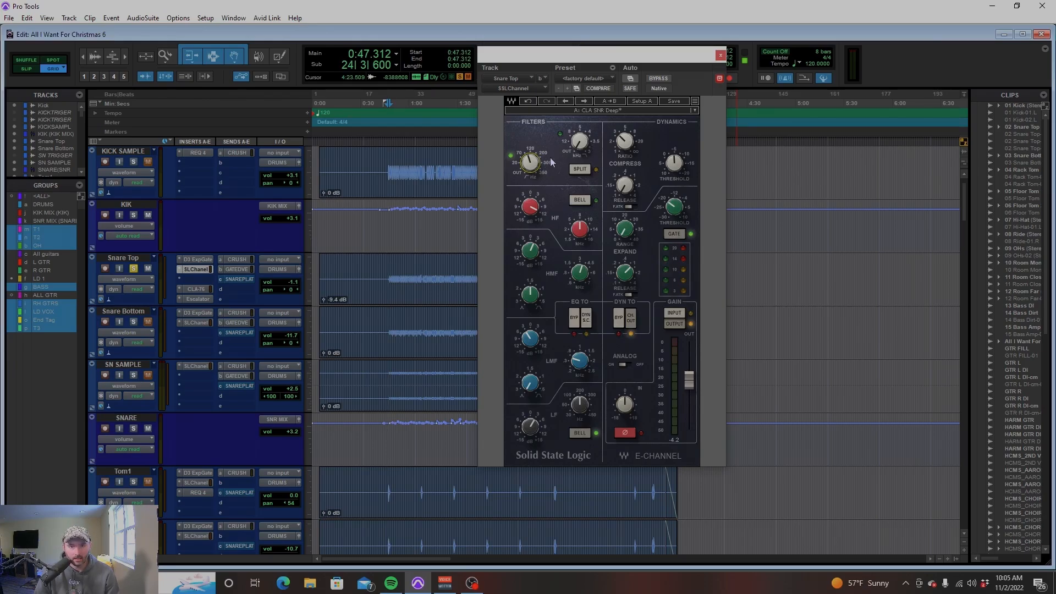
{"action": "left_click_drag", "start_coordinate": [526, 174], "coordinate": [525, 165]}
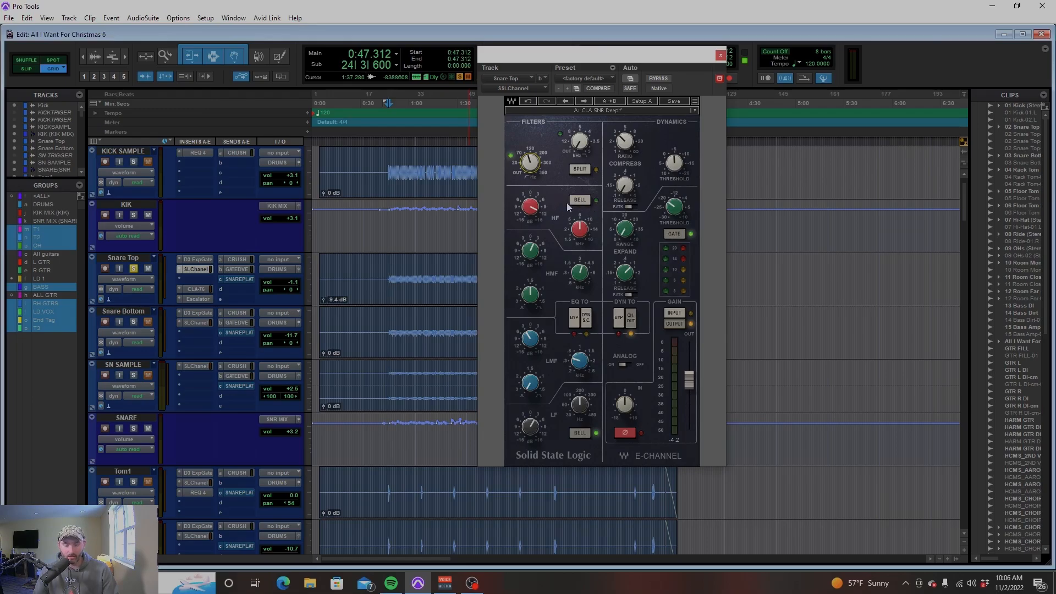
Flatten the E-Channel's HF gain to 0.0 and raise it to about 12.5 dB while the snare plays
{"action": "left_click_drag", "start_coordinate": [532, 208], "coordinate": [532, 203]}
{"action": "key", "text": "space"}
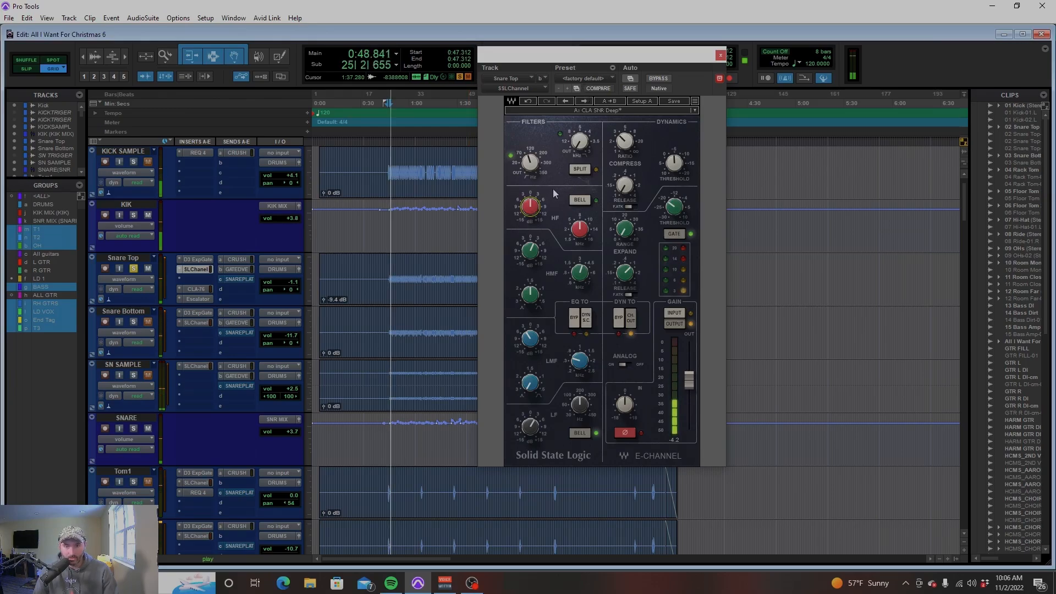
{"action": "mouse_move", "coordinate": [533, 211]}
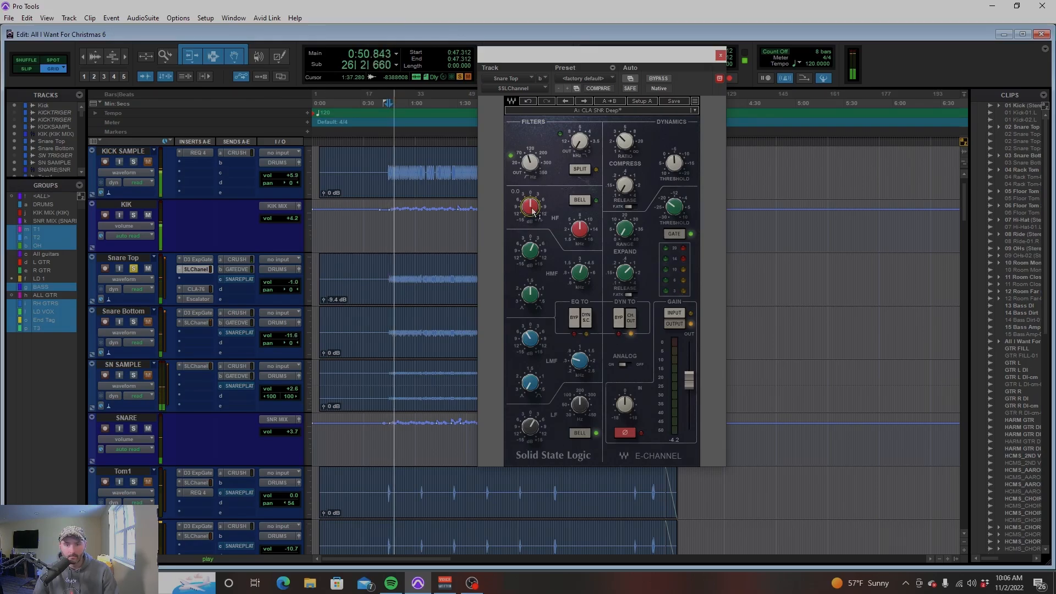
{"action": "left_click_drag", "start_coordinate": [532, 209], "coordinate": [532, 177]}
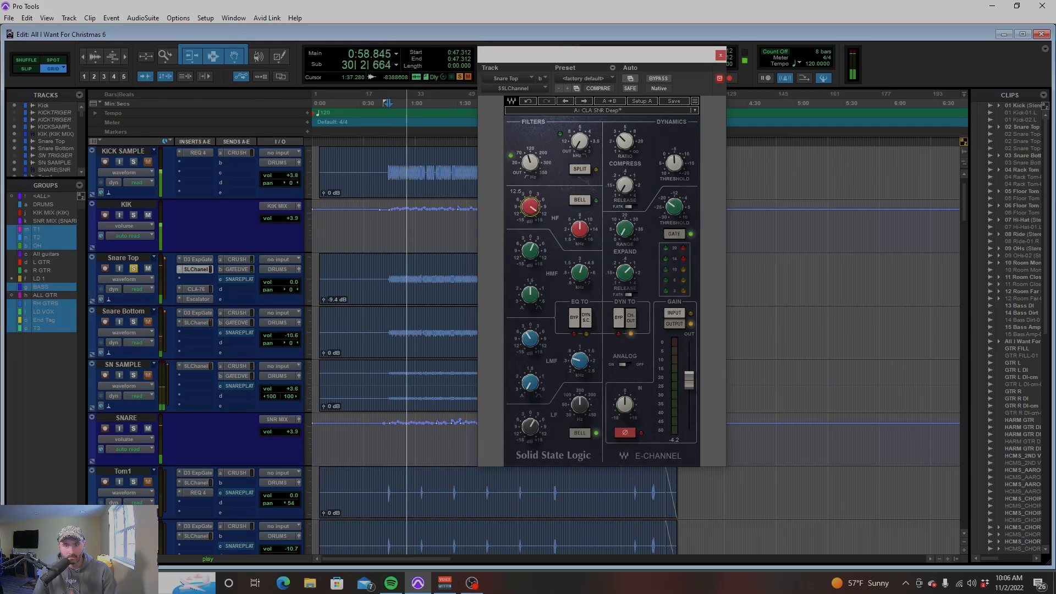
{"action": "left_click_drag", "start_coordinate": [532, 176], "coordinate": [532, 176]}
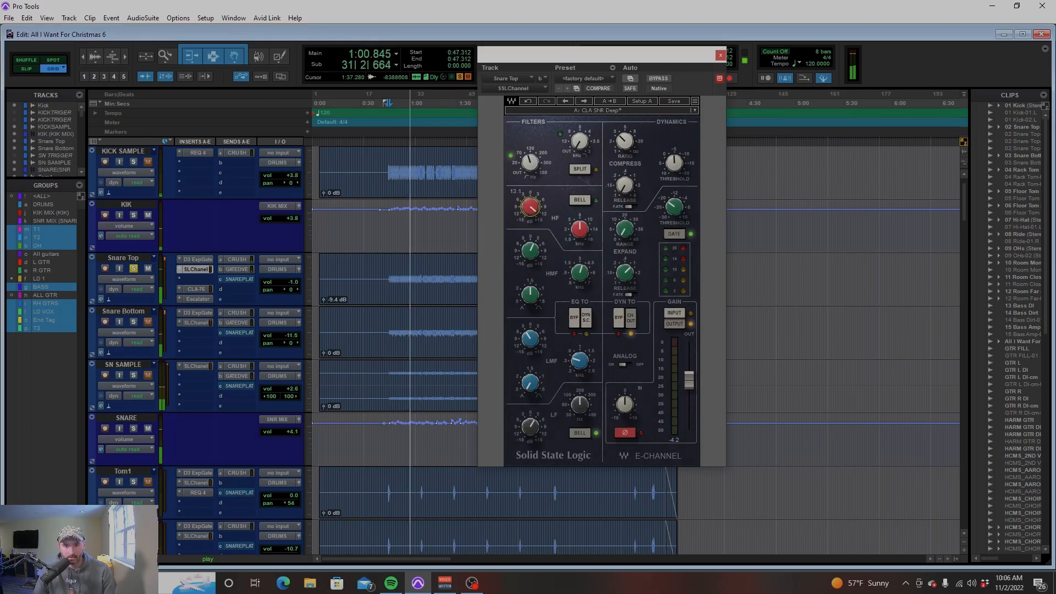
{"action": "left_click_drag", "start_coordinate": [532, 175], "coordinate": [532, 175]}
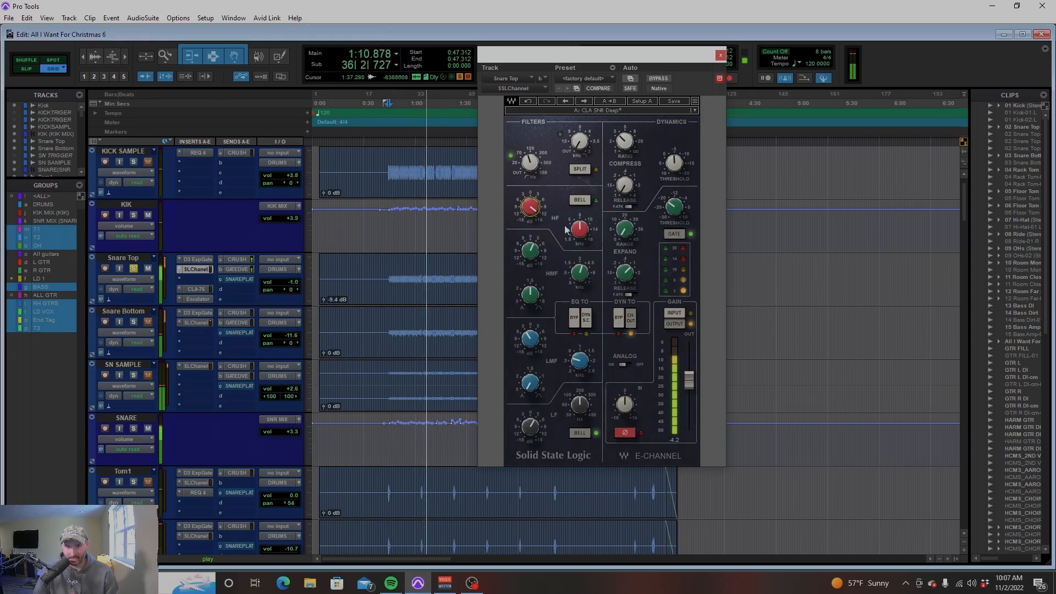
{"action": "key", "text": "space"}
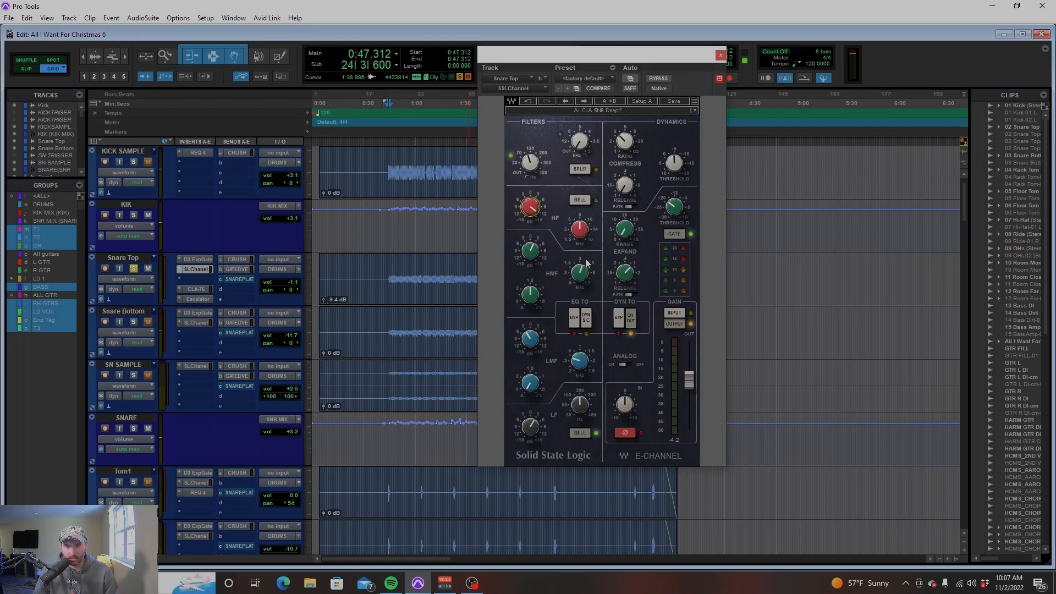
Flatten the E-Channel's HMF gain to -0.1 and boost it again while the snare plays
{"action": "mouse_move", "coordinate": [588, 274]}
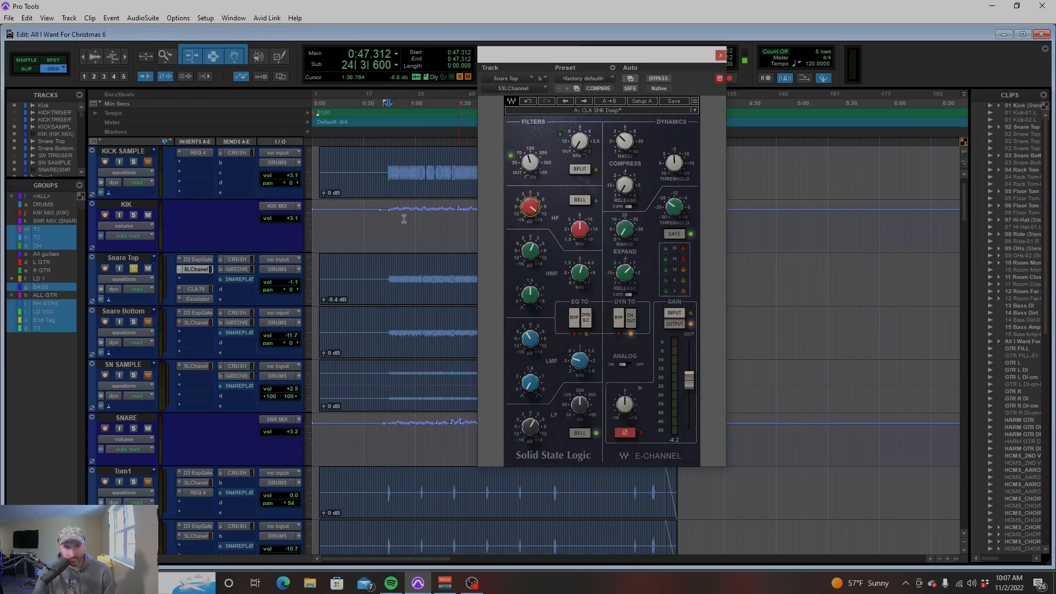
{"action": "left_click", "coordinate": [531, 249]}
{"action": "key", "text": "space"}
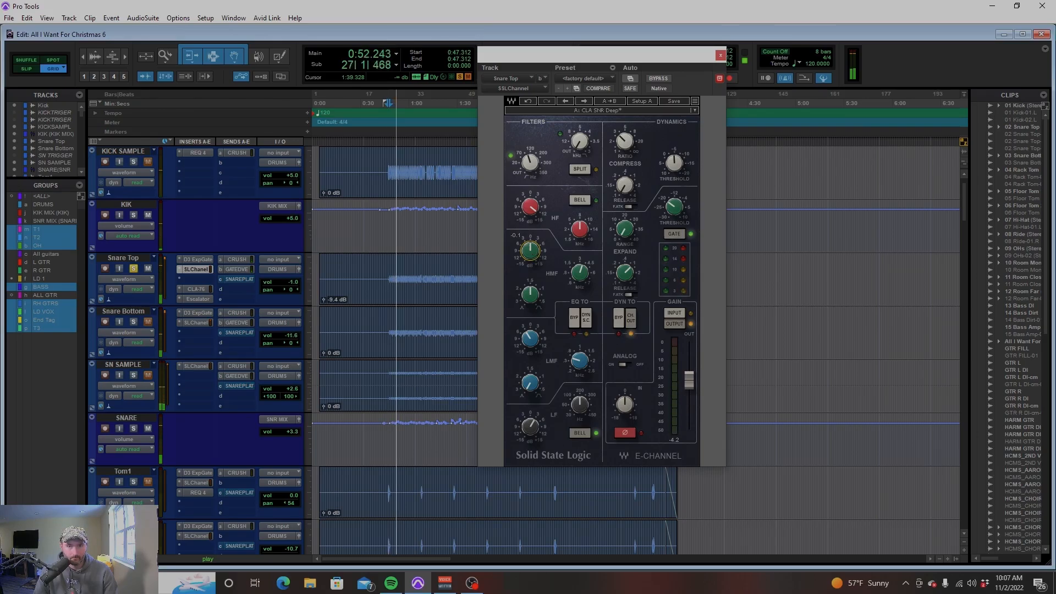
{"action": "left_click_drag", "start_coordinate": [530, 251], "coordinate": [531, 236]}
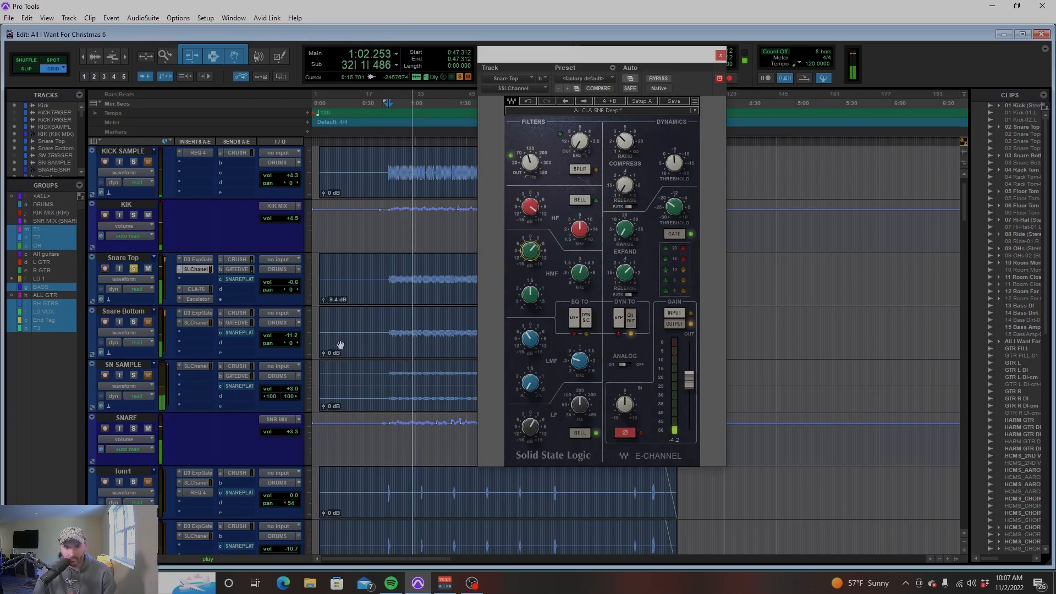
{"action": "key", "text": "space"}
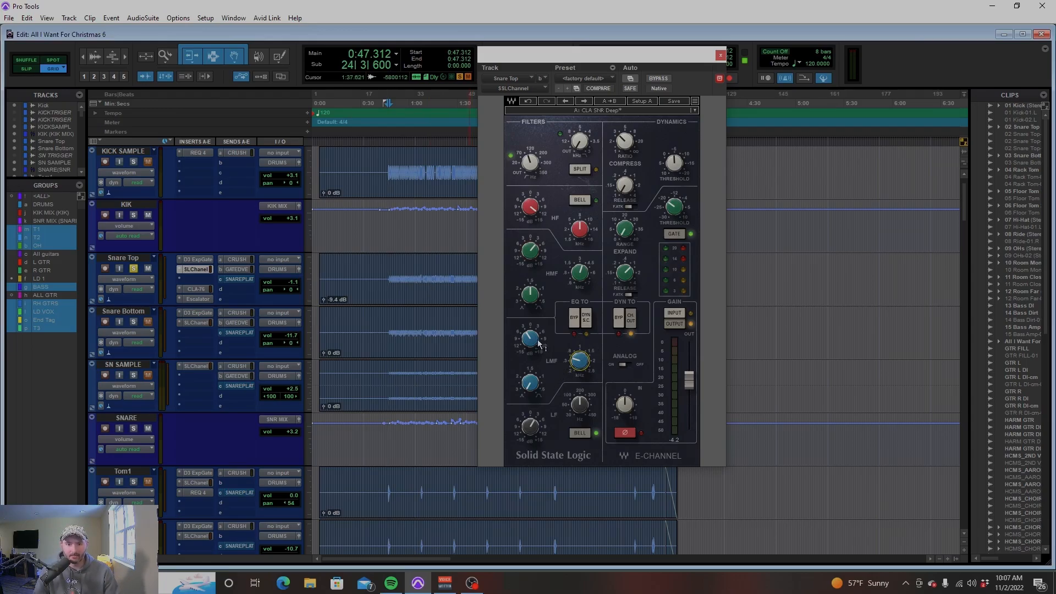
Cut the E-Channel's LMF gain to -3.4 dB, listening to the snare during playback
{"action": "left_click_drag", "start_coordinate": [538, 343], "coordinate": [538, 346]}
{"action": "key", "text": "space"}
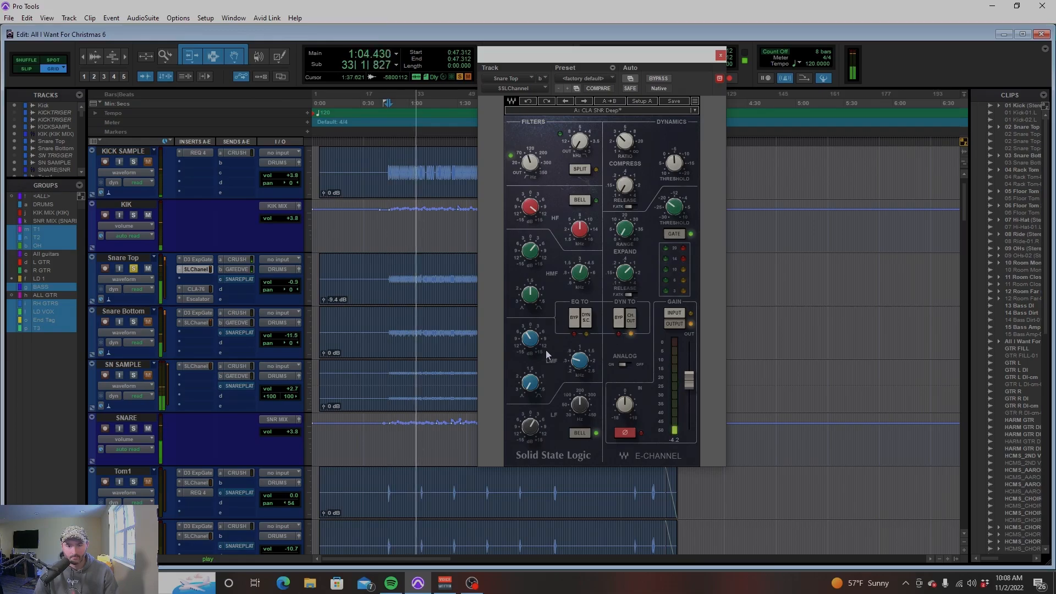
{"action": "left_click", "coordinate": [531, 342]}
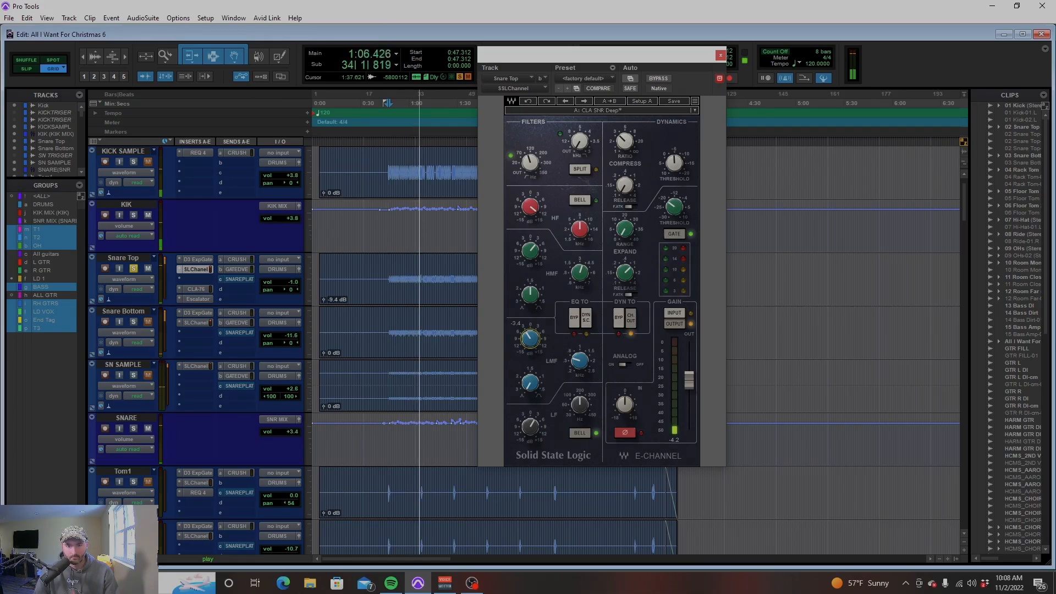
{"action": "key", "text": "space"}
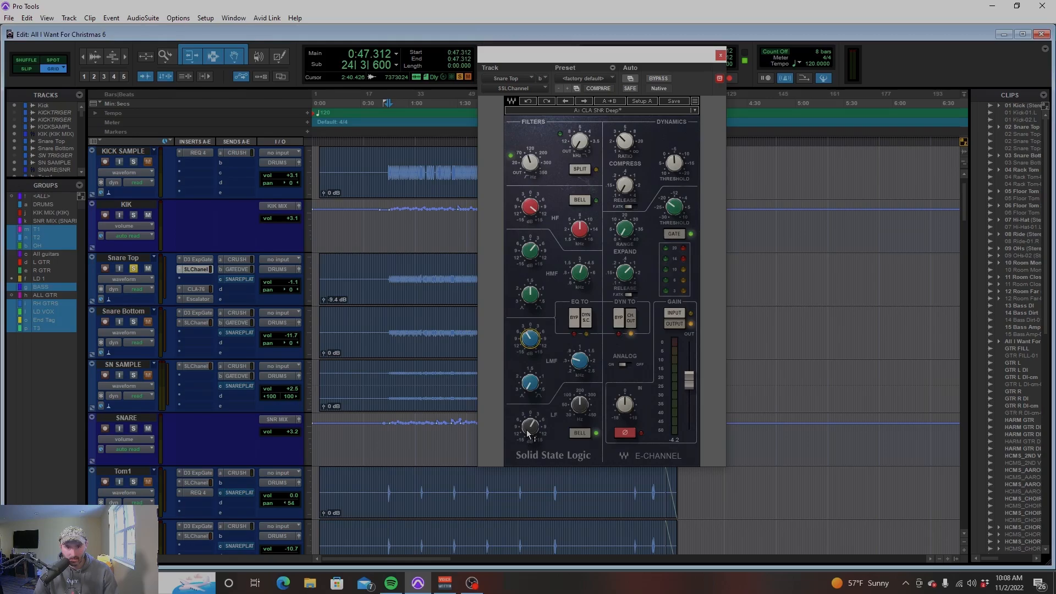
Listen to the snare with the E-Channel's LF gain flat, and boost the LF gain to 5.0 dB during playback
{"action": "left_click_drag", "start_coordinate": [530, 431], "coordinate": [530, 440]}
{"action": "key", "text": "space"}
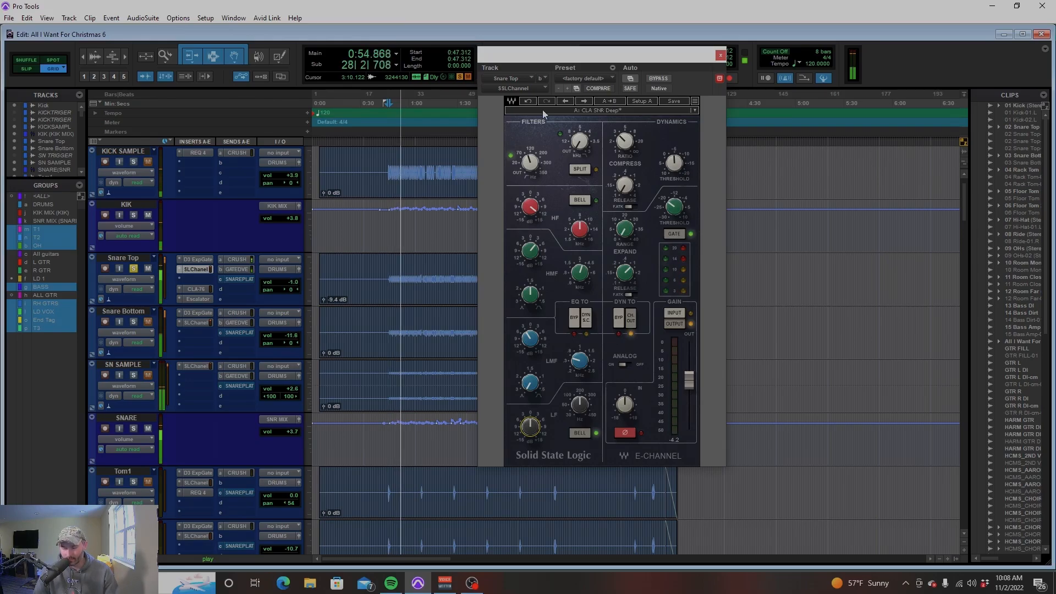
{"action": "key", "text": "space"}
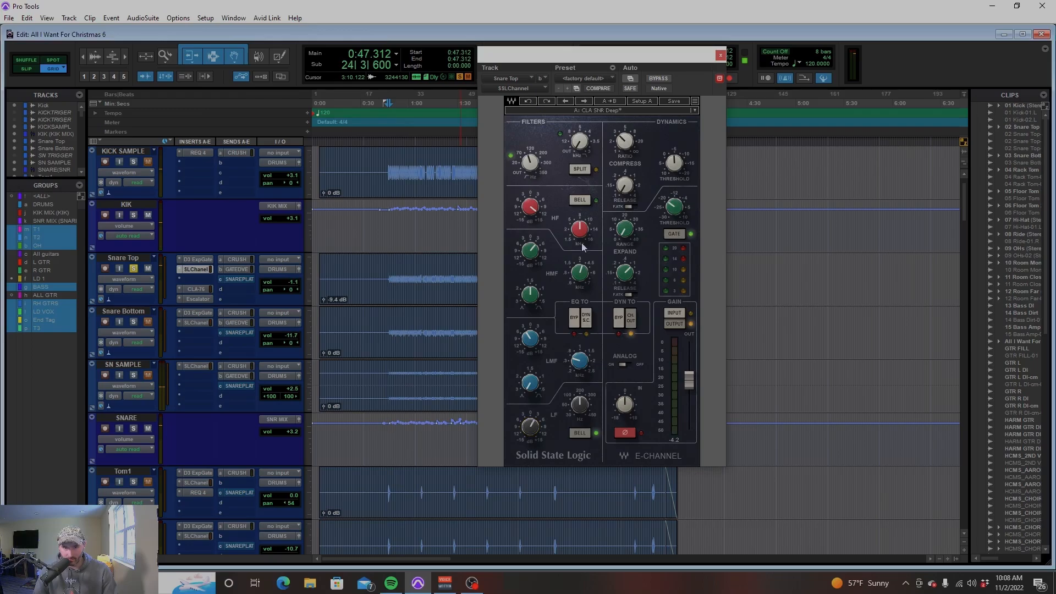
{"action": "key", "text": "space"}
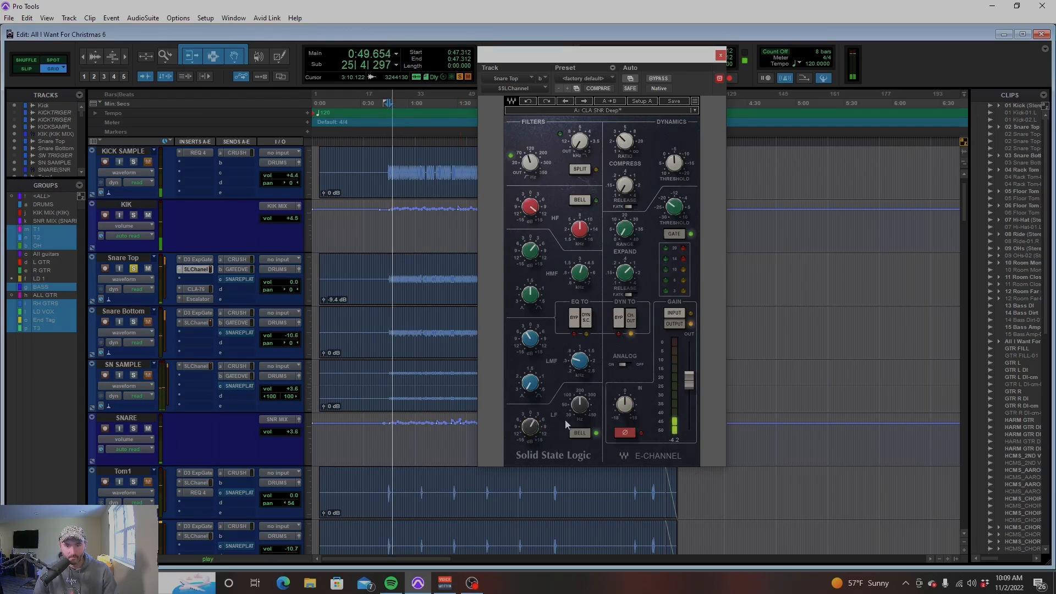
{"action": "left_click_drag", "start_coordinate": [536, 437], "coordinate": [536, 429]}
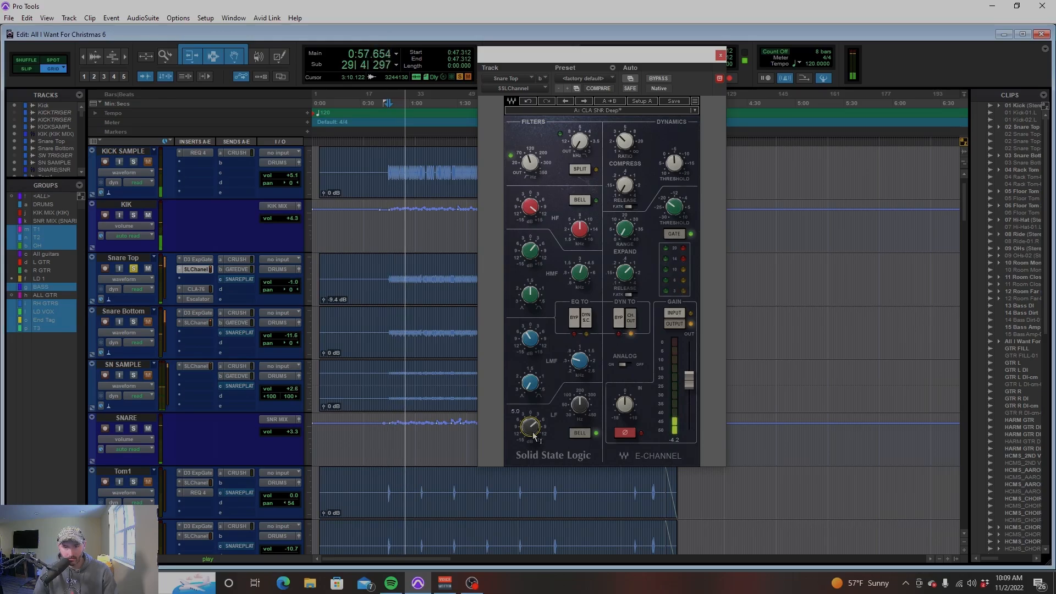
Undo the recent E-Channel EQ changes and redo them
{"action": "left_click", "coordinate": [531, 103]}
{"action": "left_click", "coordinate": [531, 103]}
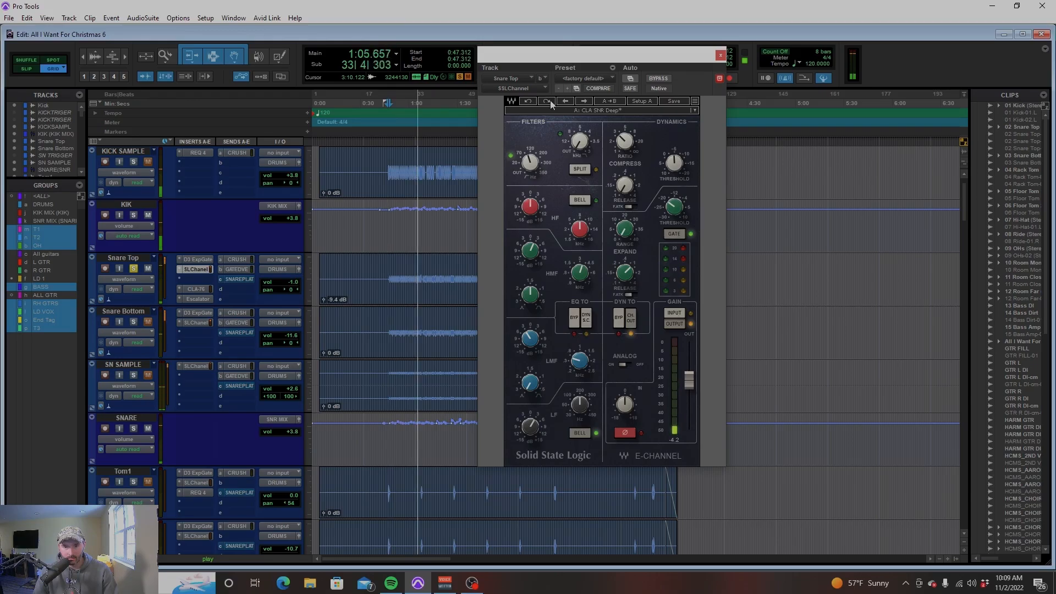
{"action": "left_click", "coordinate": [551, 104]}
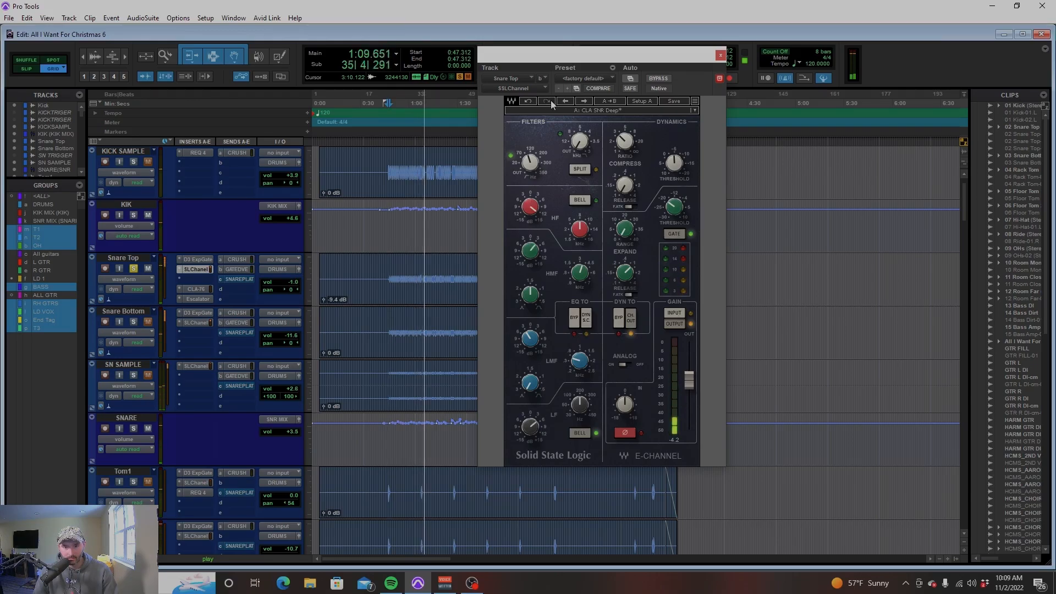
Restart playback with the E-Channel's LF gain lowered to -0.1, and boost the LF gain again while listening
{"action": "key", "text": "space"}
{"action": "left_click_drag", "start_coordinate": [530, 426], "coordinate": [529, 434]}
{"action": "key", "text": "space"}
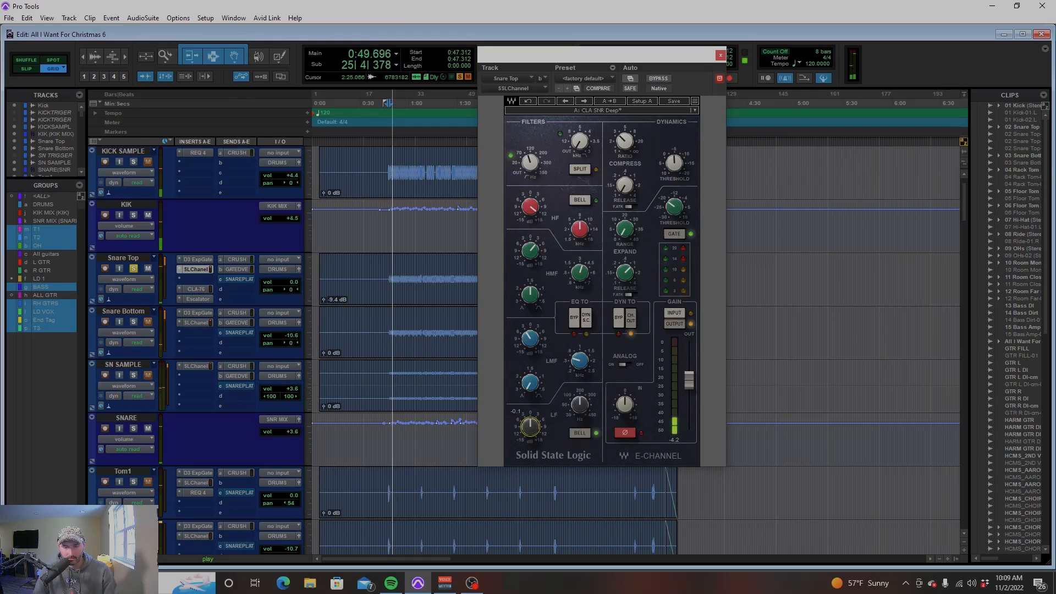
{"action": "left_click_drag", "start_coordinate": [530, 435], "coordinate": [529, 426]}
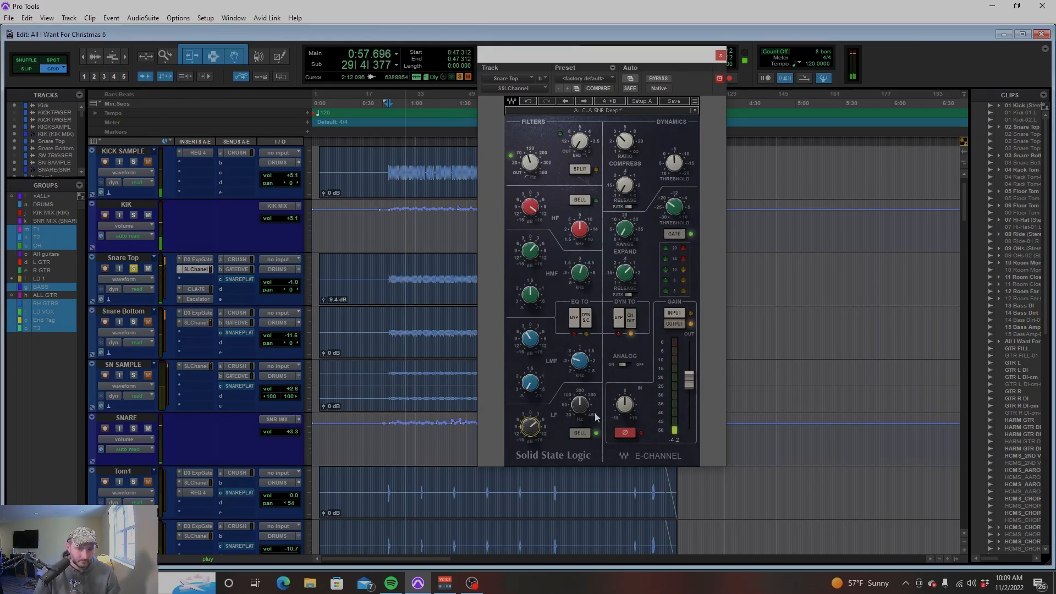
Stop playback, open the Snare Bottom track's E-Channel, and compare the snare bottom with the plug-in bypassed and active
{"action": "key", "text": "space"}
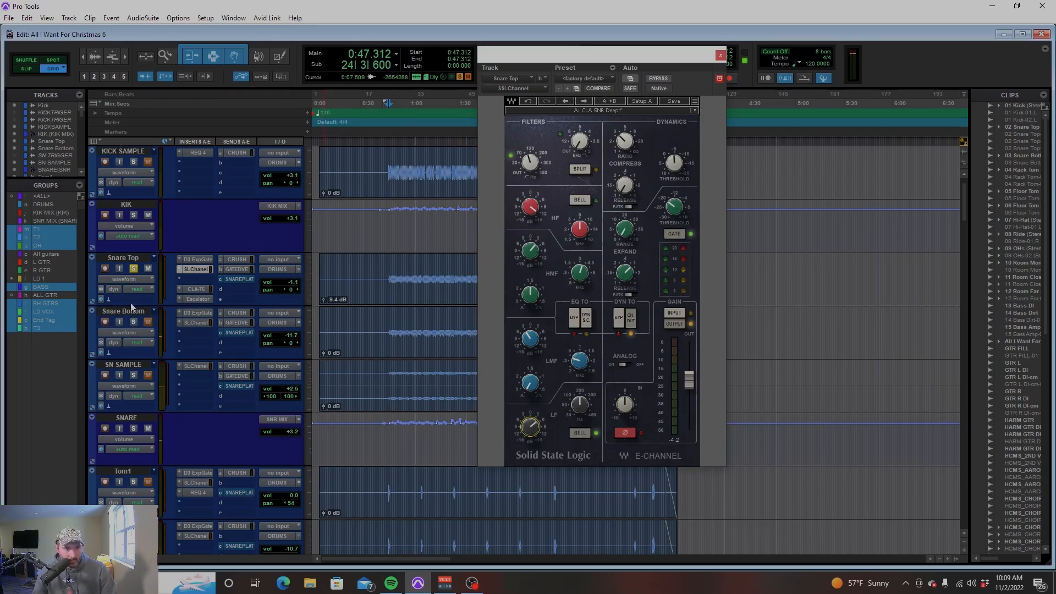
{"action": "left_click", "coordinate": [197, 323]}
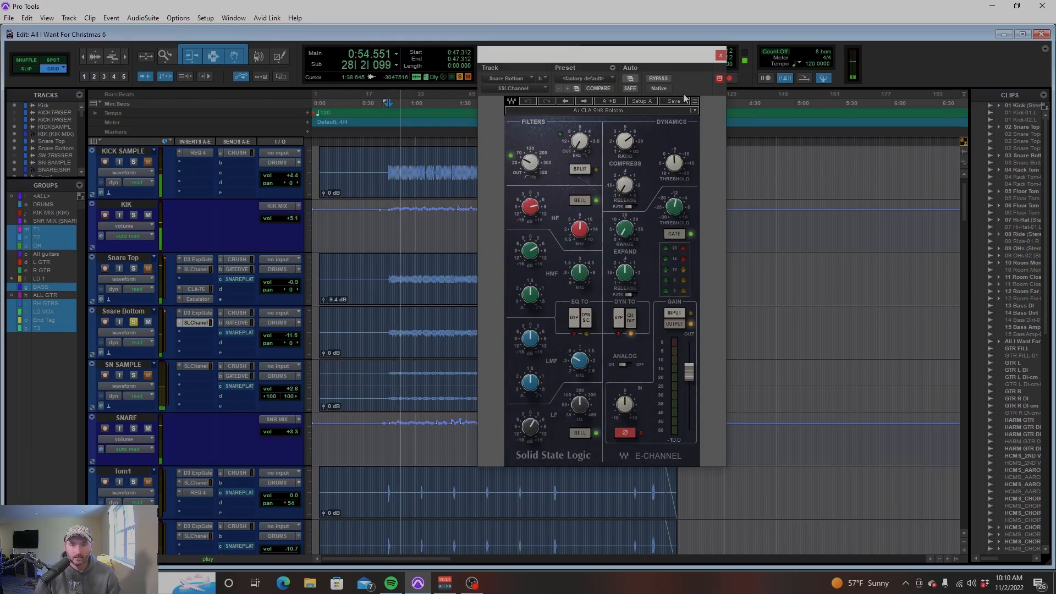
{"action": "key", "text": "space"}
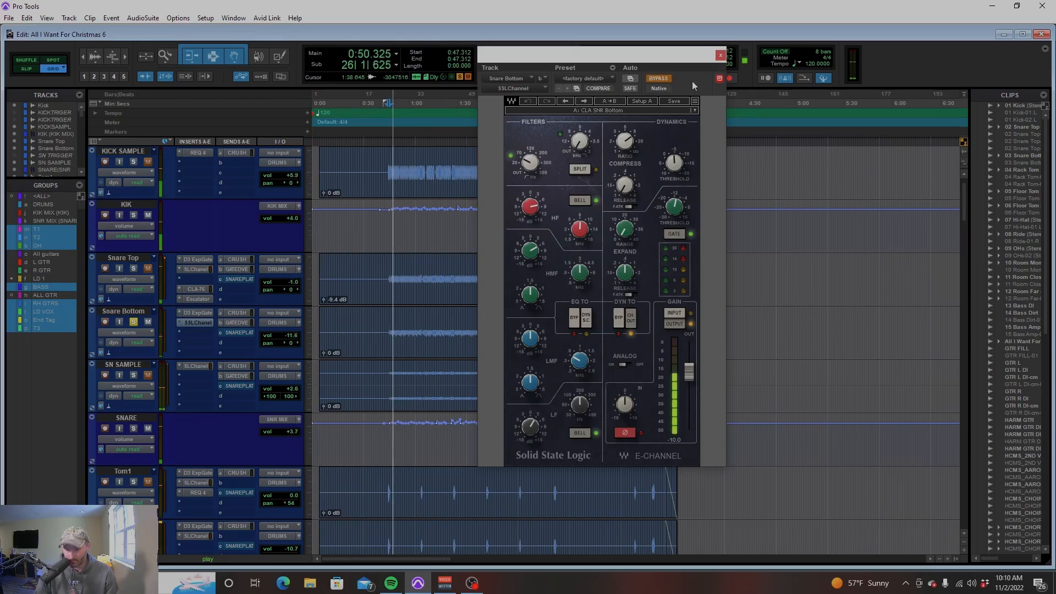
{"action": "left_click", "coordinate": [660, 79]}
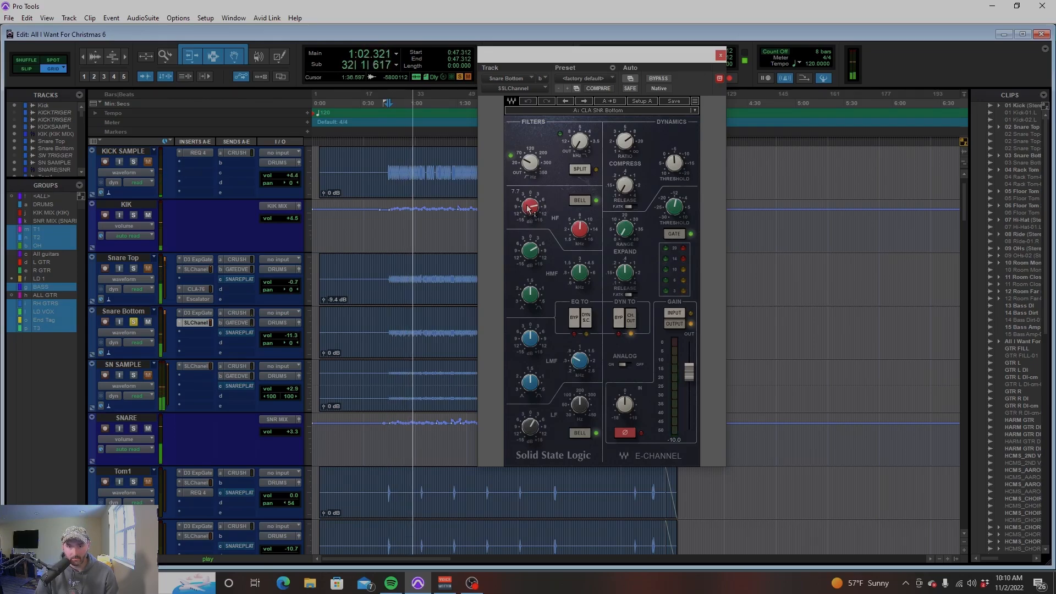
{"action": "key", "text": "space"}
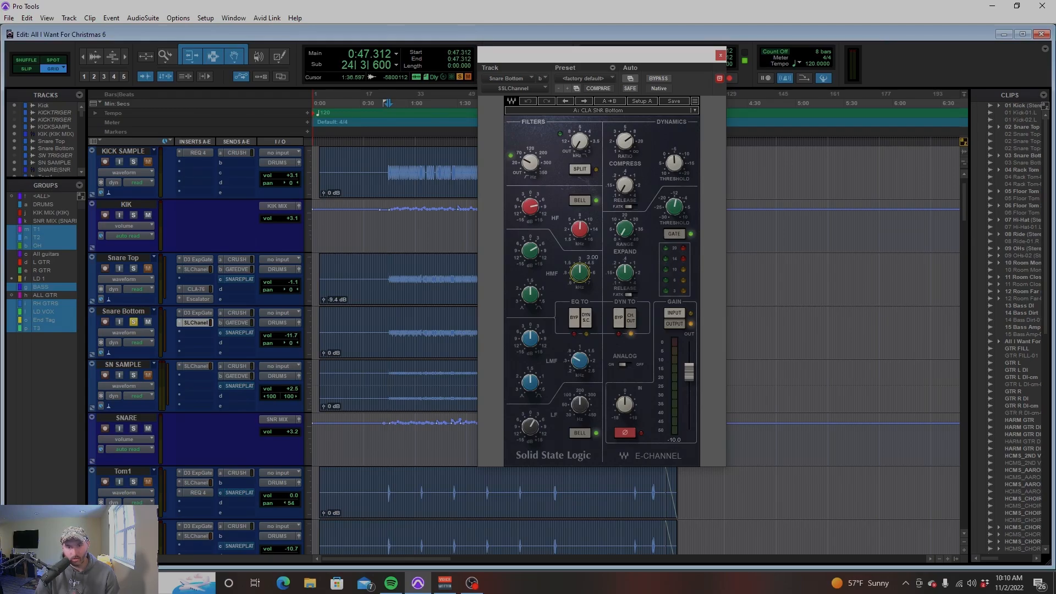
Adjust the HMF gain slightly on the Snare Bottom's E-Channel and listen to the soloed snare bottom
{"action": "left_click_drag", "start_coordinate": [532, 251], "coordinate": [532, 253]}
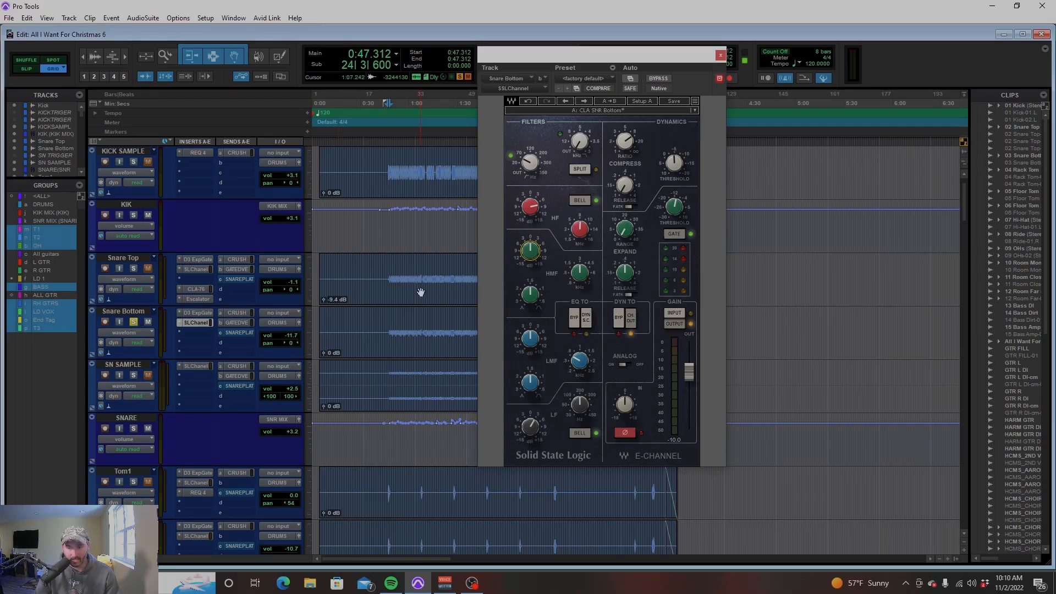
{"action": "key", "text": "space"}
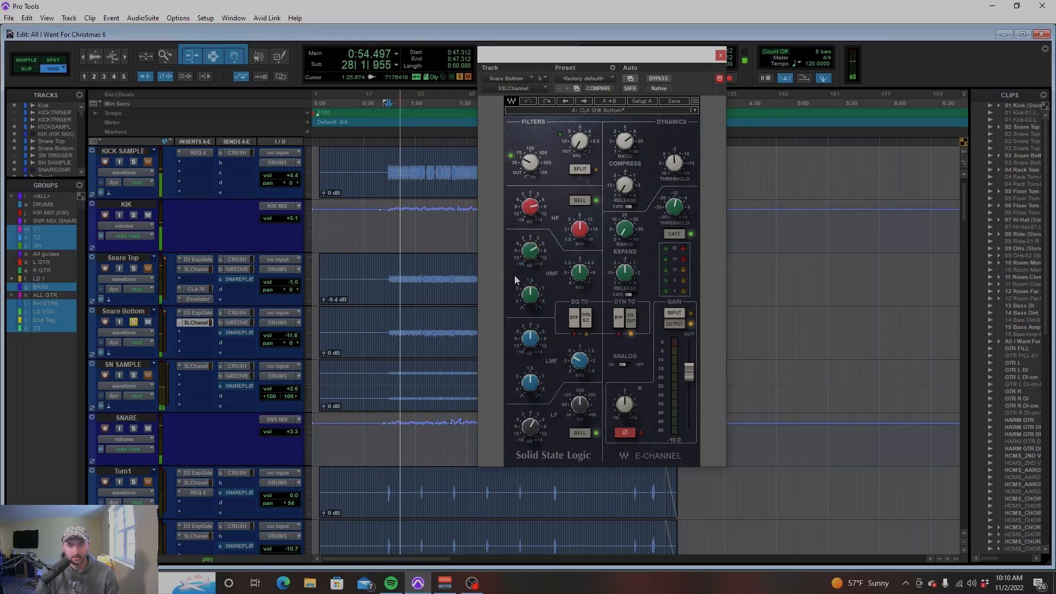
{"action": "key", "text": "space"}
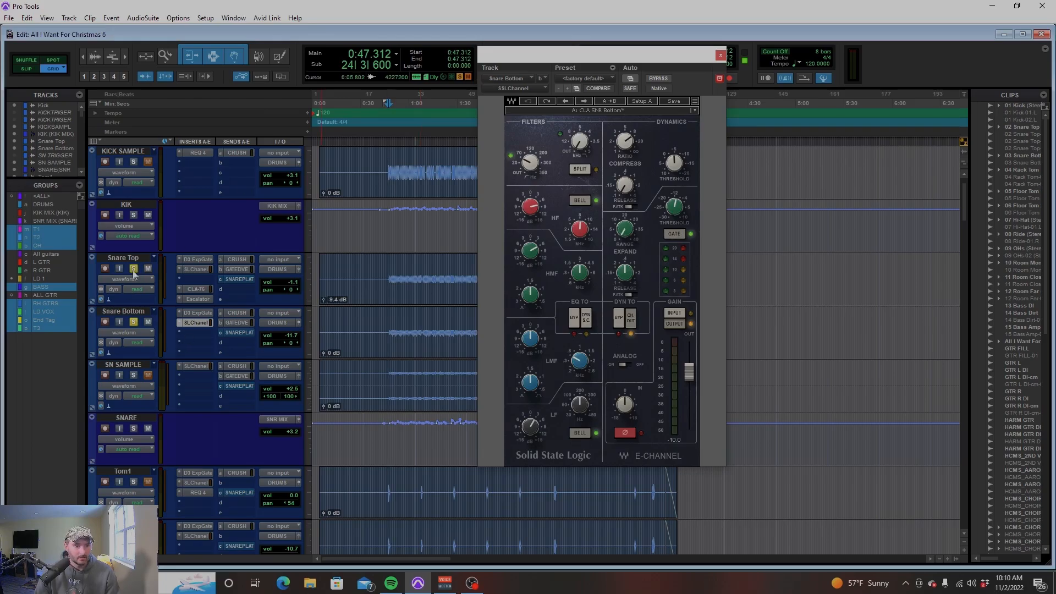
Listen to the soloed Snare Top by itself, and add Snare Bottom to the solo to hear both together
{"action": "left_click", "coordinate": [134, 322]}
{"action": "key", "text": "space"}
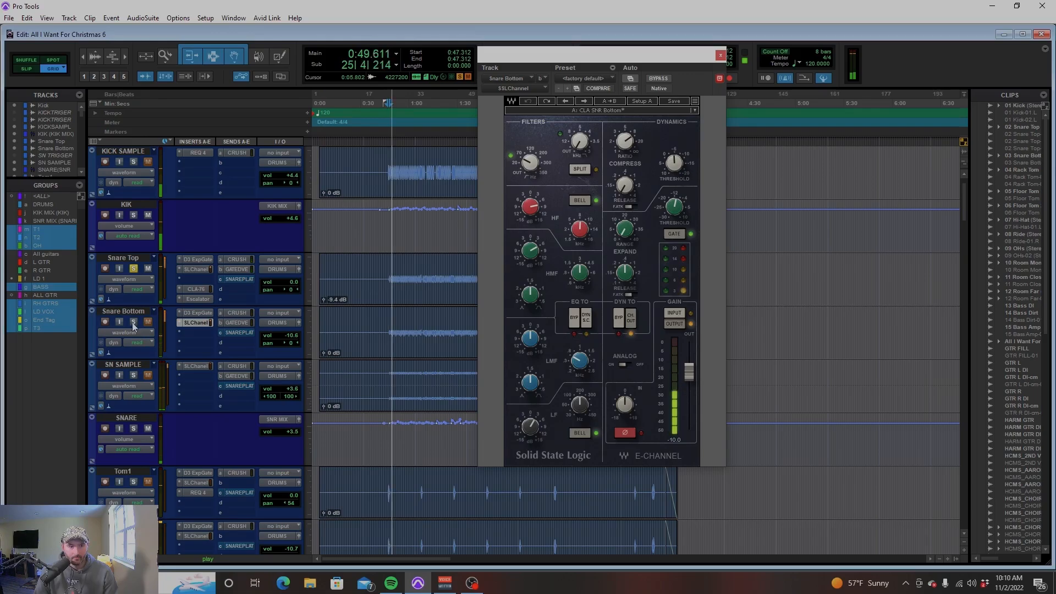
{"action": "left_click", "coordinate": [134, 323]}
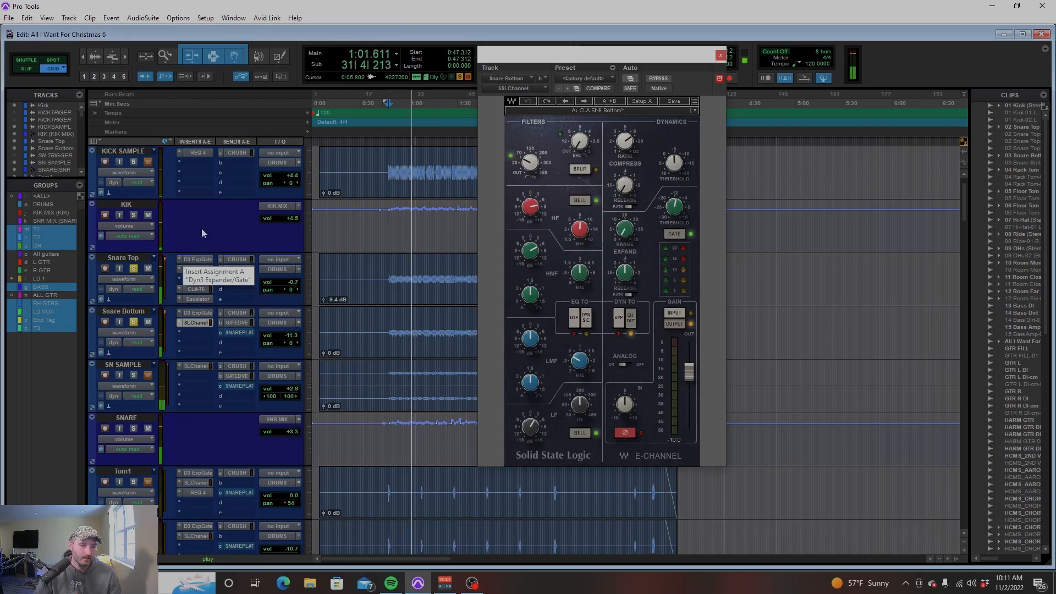
{"action": "key", "text": "space"}
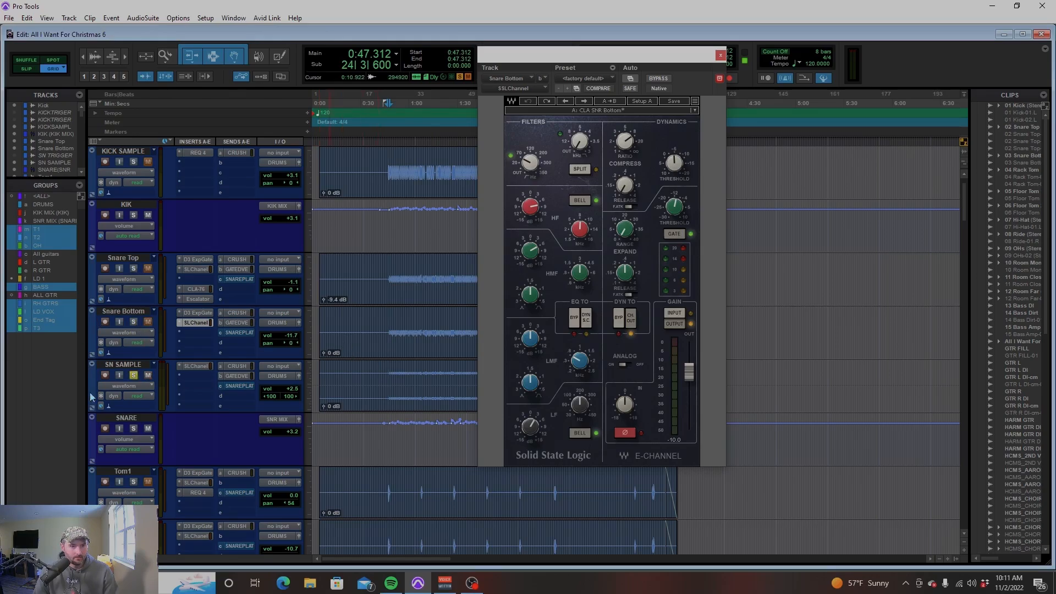
Listen to the soloed SN SAMPLE track, replacing the Snare Bottom plug-in window with SN SAMPLE's E-Channel
{"action": "key", "text": "space"}
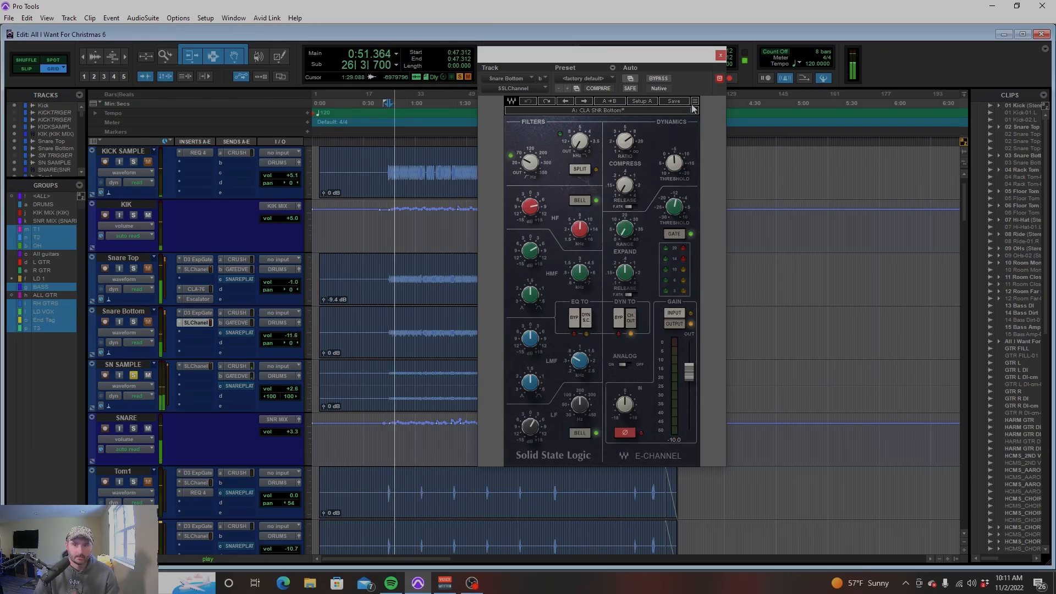
{"action": "left_click", "coordinate": [720, 55]}
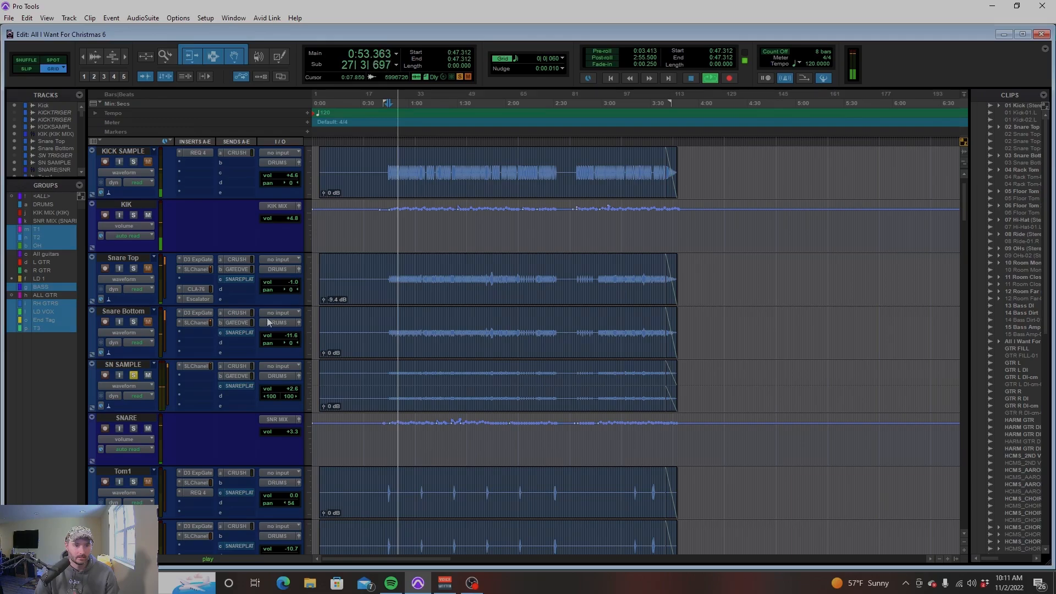
{"action": "left_click", "coordinate": [196, 366]}
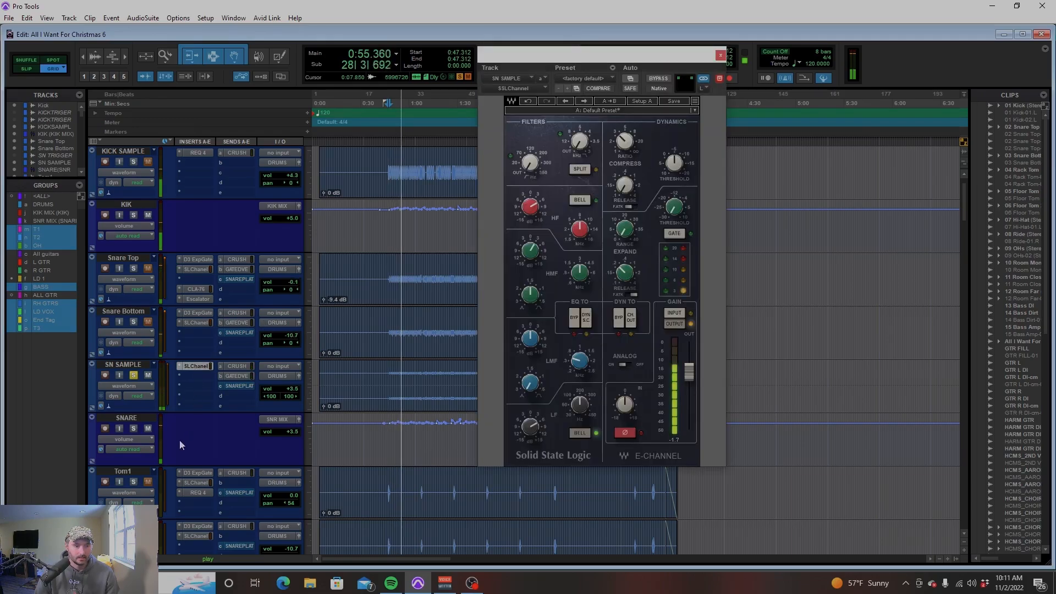
{"action": "key", "text": "space"}
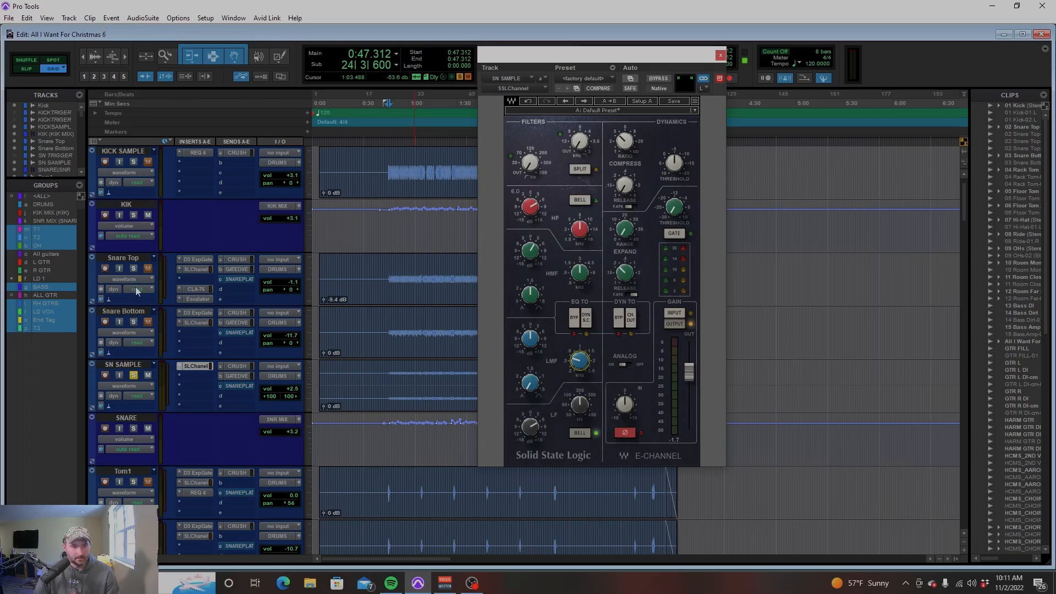
Play SN SAMPLE with Snare Top and Snare Bottom added to the solo, and close the E-Channel window
{"action": "key", "text": "space"}
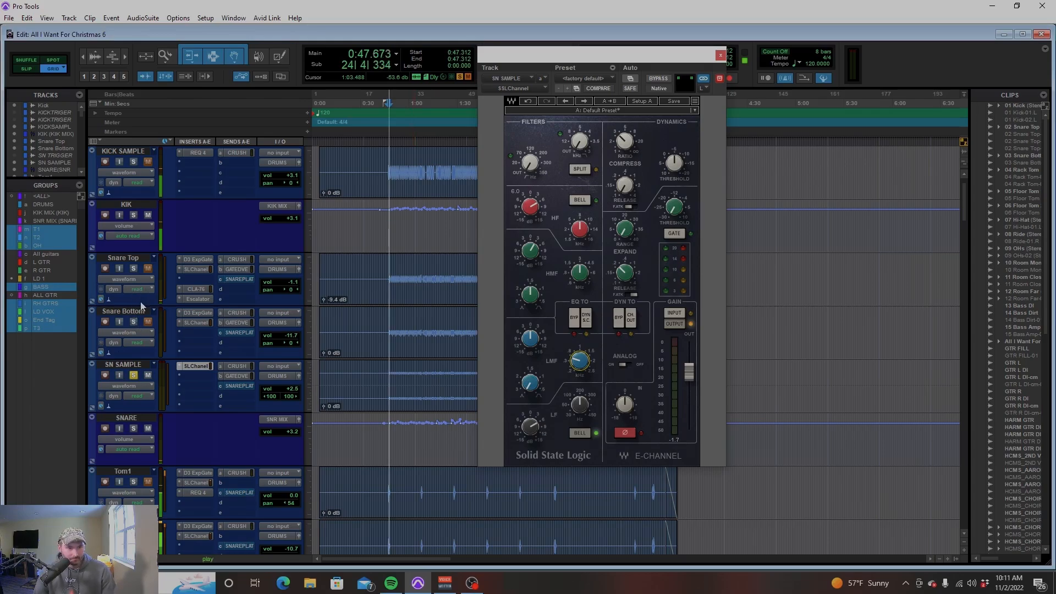
{"action": "left_click", "coordinate": [134, 269]}
{"action": "left_click", "coordinate": [134, 322]}
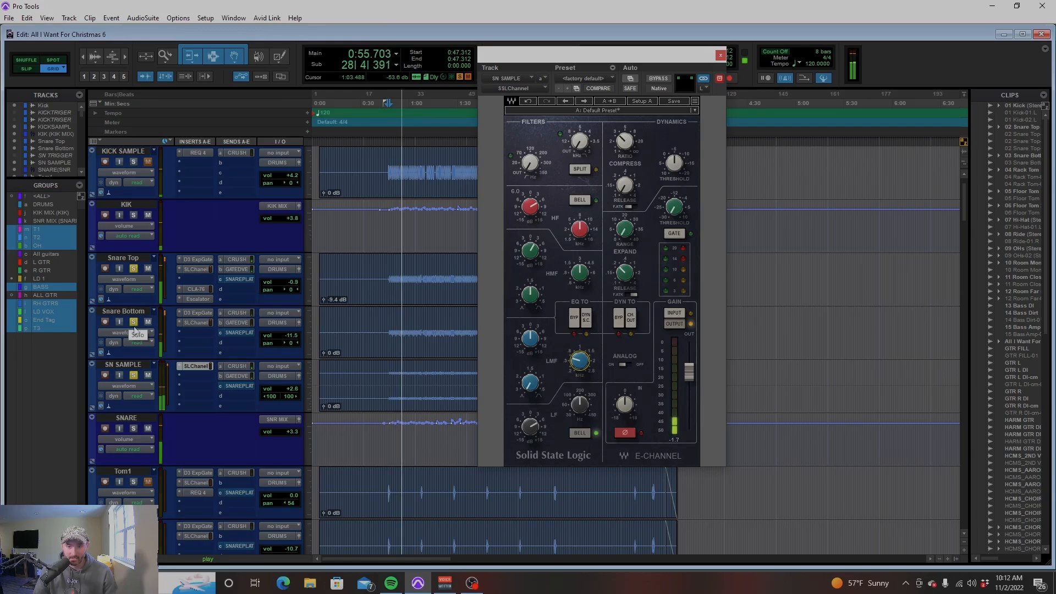
{"action": "left_click", "coordinate": [720, 55]}
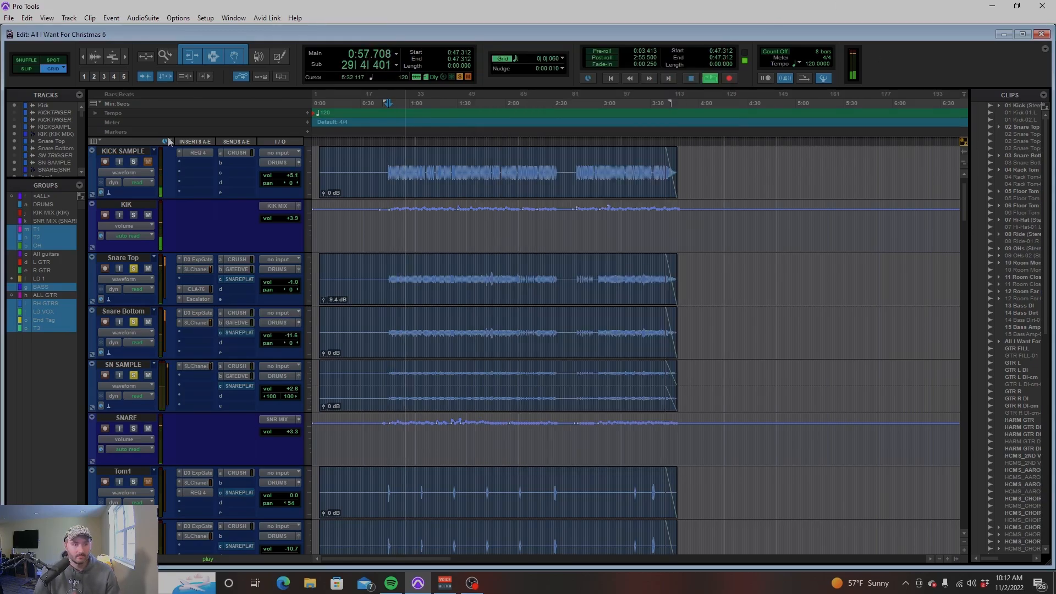
Unsolo Snare Top, Snare Bottom and SN SAMPLE, and stop playback
{"action": "left_click", "coordinate": [133, 268]}
{"action": "left_click", "coordinate": [133, 321]}
{"action": "left_click", "coordinate": [133, 374]}
{"action": "key", "text": "space"}
Enable the DRUMS group, toggle the grouped tracks' solo from Snare Top, and listen to the snare in context
{"action": "left_click", "coordinate": [44, 205]}
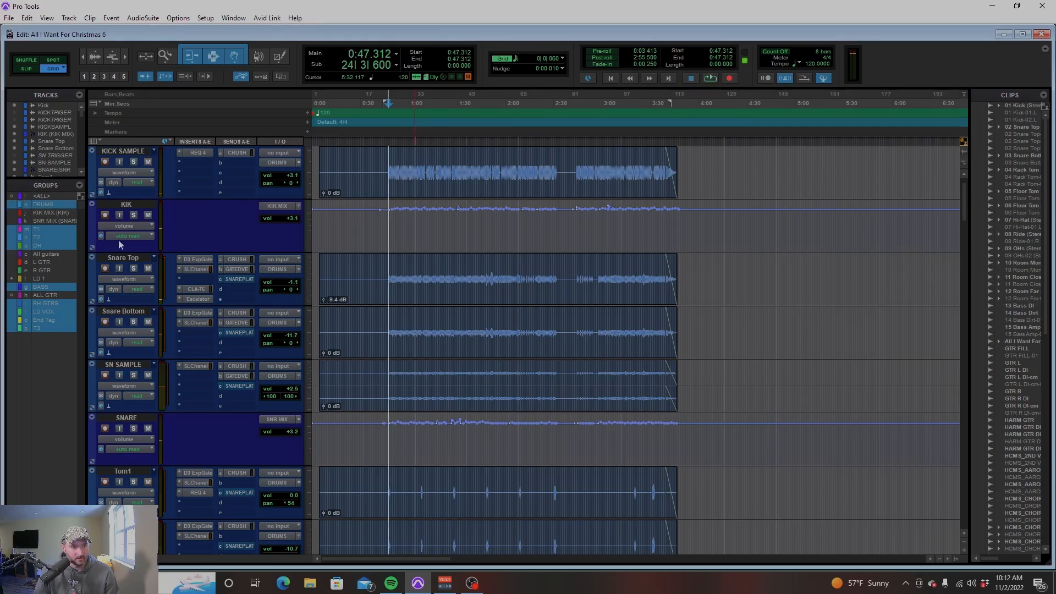
{"action": "left_click", "coordinate": [133, 270]}
{"action": "key", "text": "space"}
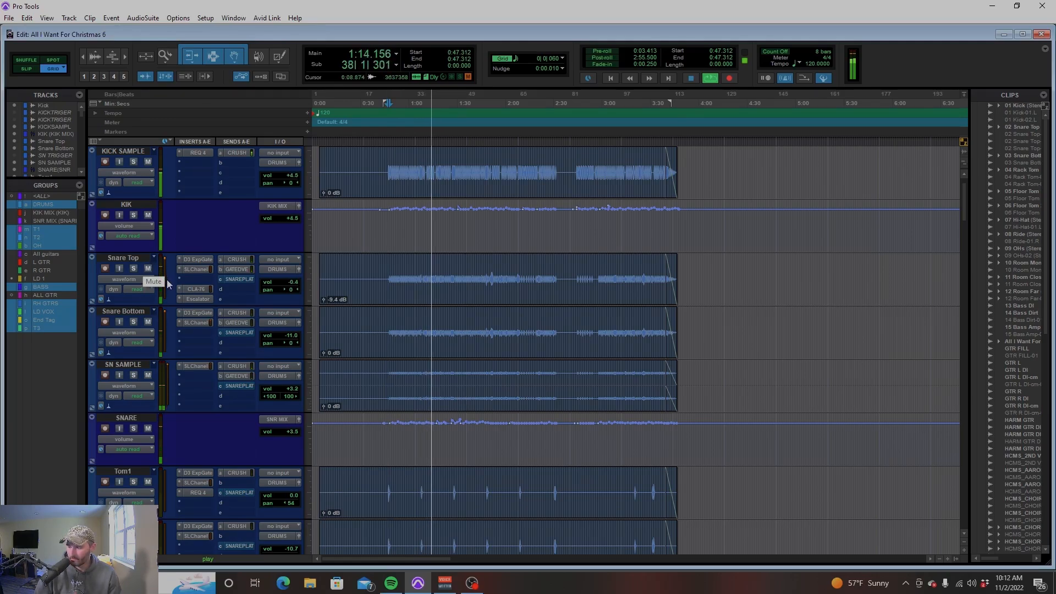
{"action": "key", "text": "space"}
Toggle the DRUMS group's solo on and off from Snare Top, and reopen the Snare Top track's E-Channel
{"action": "left_click", "coordinate": [134, 269]}
{"action": "left_click", "coordinate": [134, 270]}
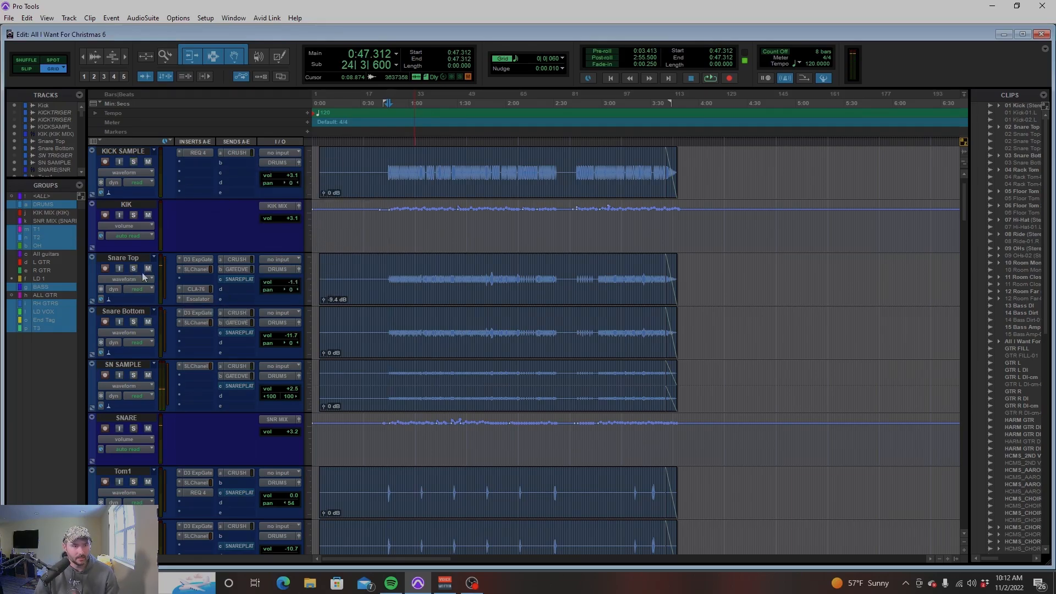
{"action": "left_click", "coordinate": [206, 270]}
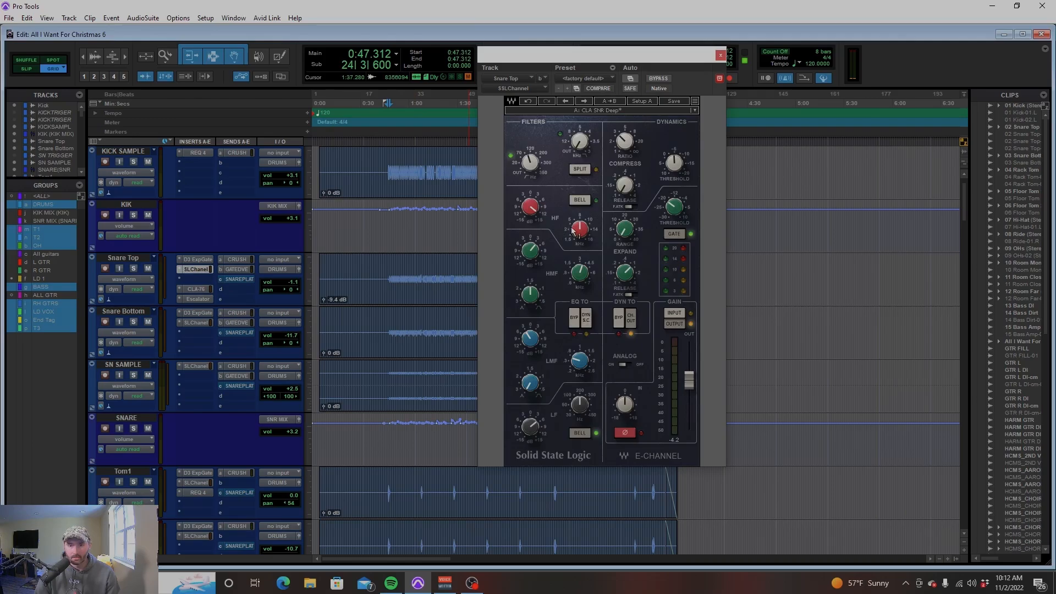